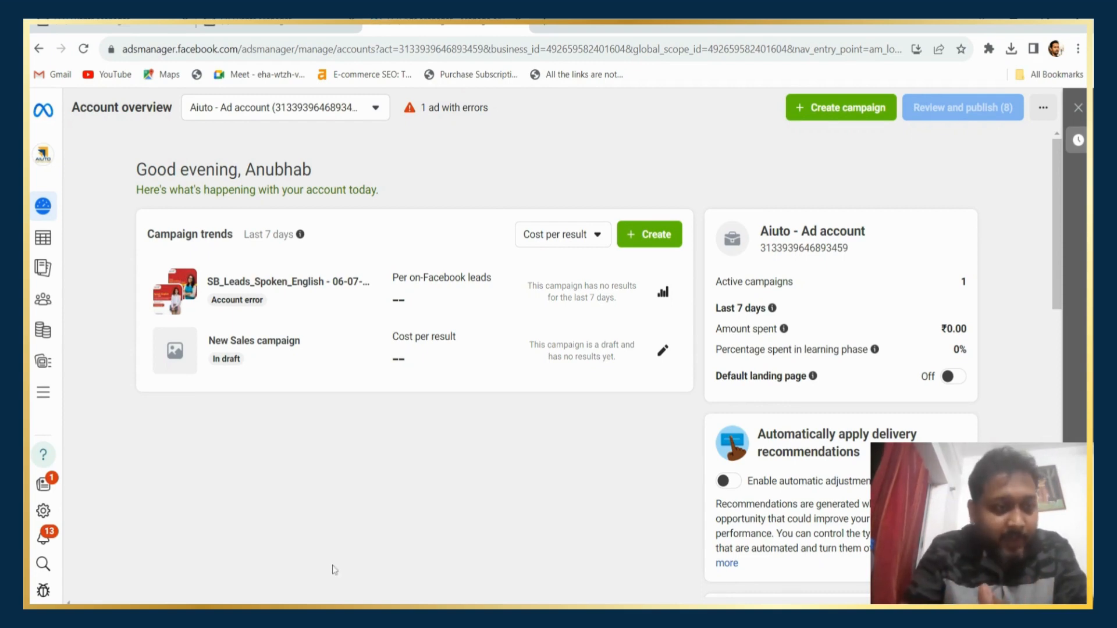
Open Events Manager from Ads Manager and start connecting a new data source.
{"action": "left_click", "coordinate": [43, 392]}
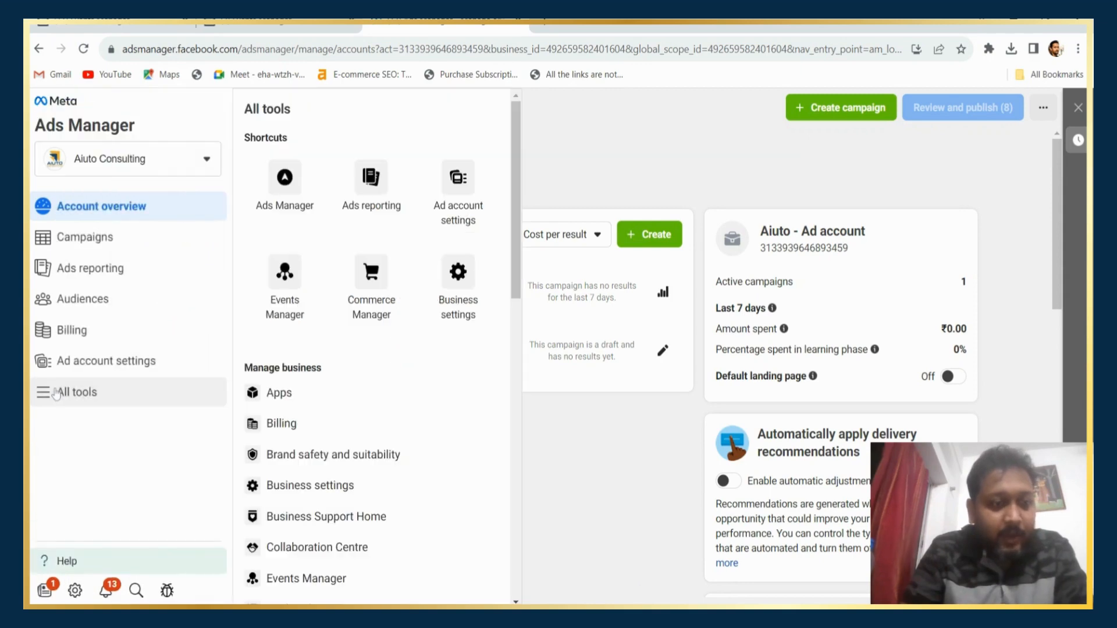
{"action": "left_click", "coordinate": [291, 284]}
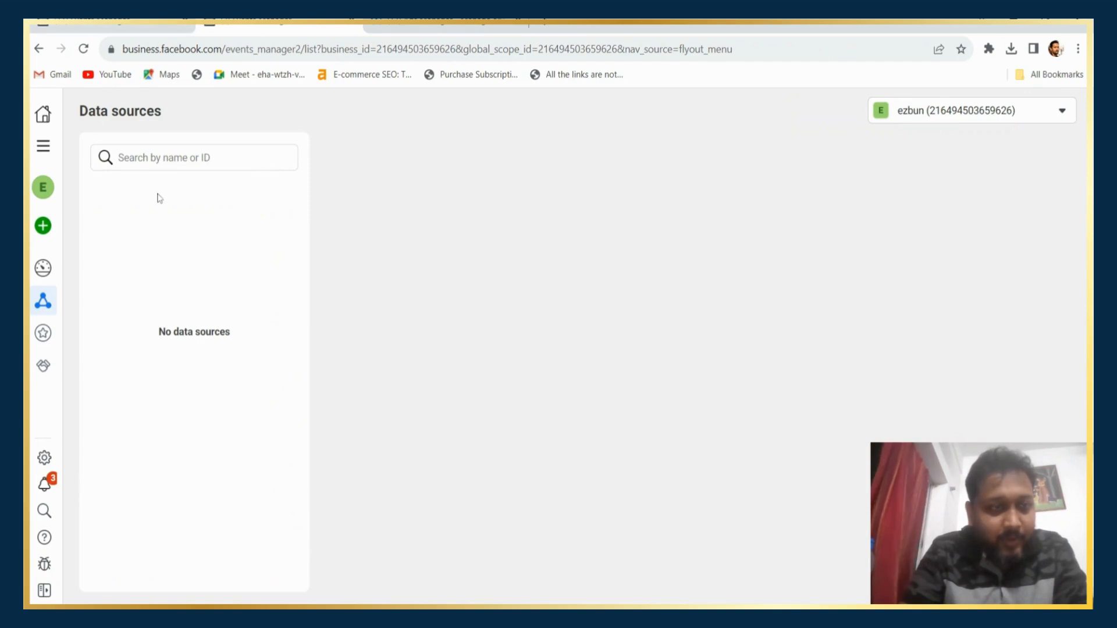
{"action": "mouse_move", "coordinate": [51, 236]}
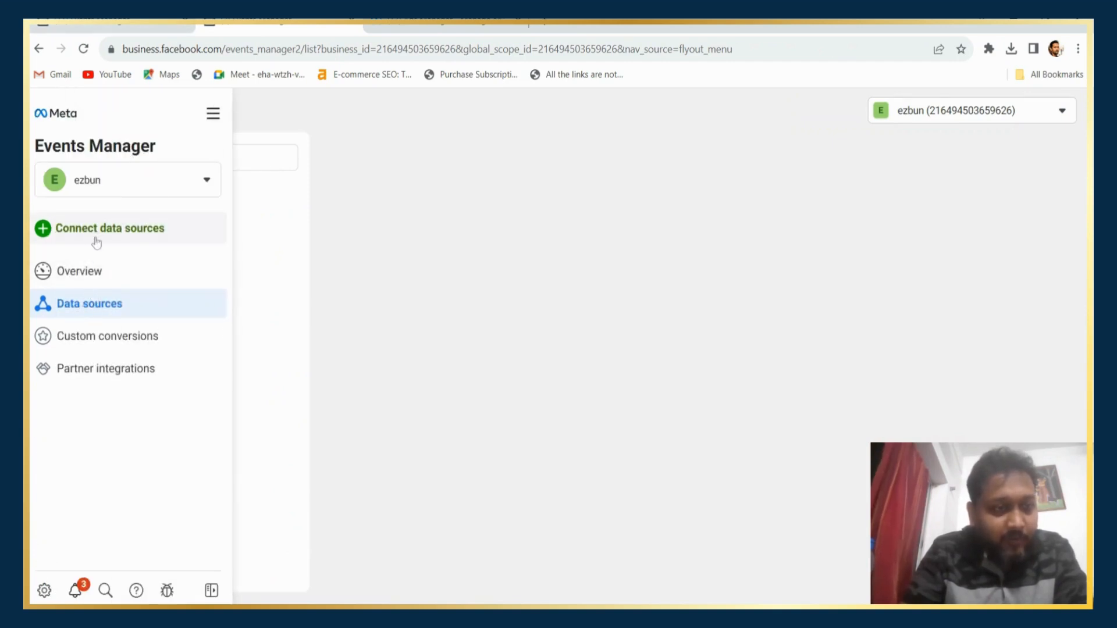
{"action": "left_click", "coordinate": [129, 232]}
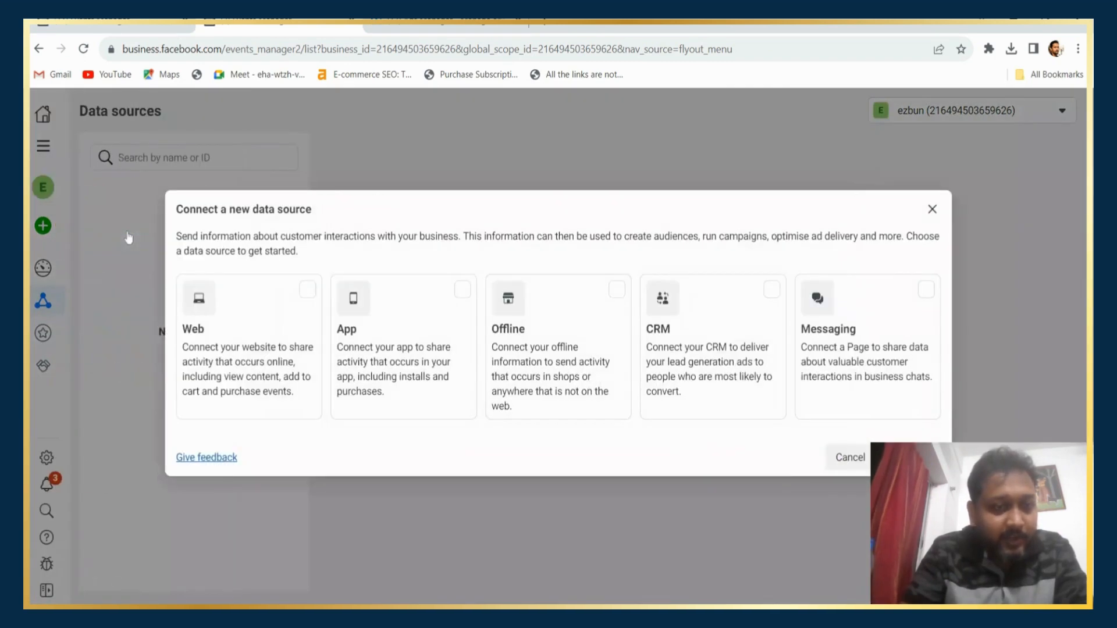
Choose Web as the data source and create a new dataset named Demo.
{"action": "left_click", "coordinate": [309, 295]}
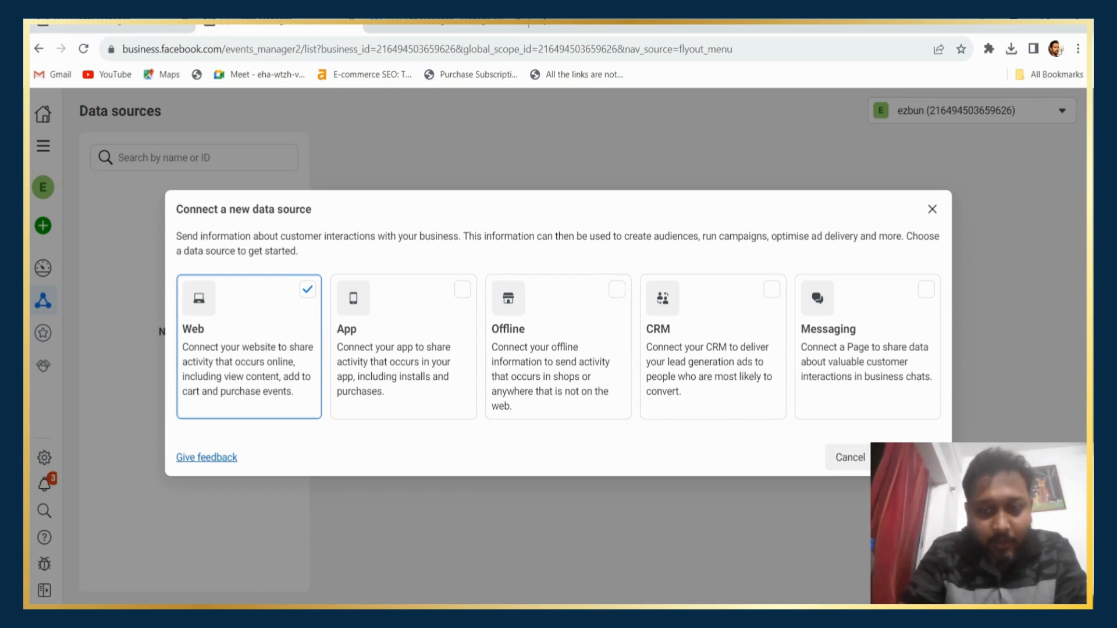
{"action": "left_click", "coordinate": [910, 457]}
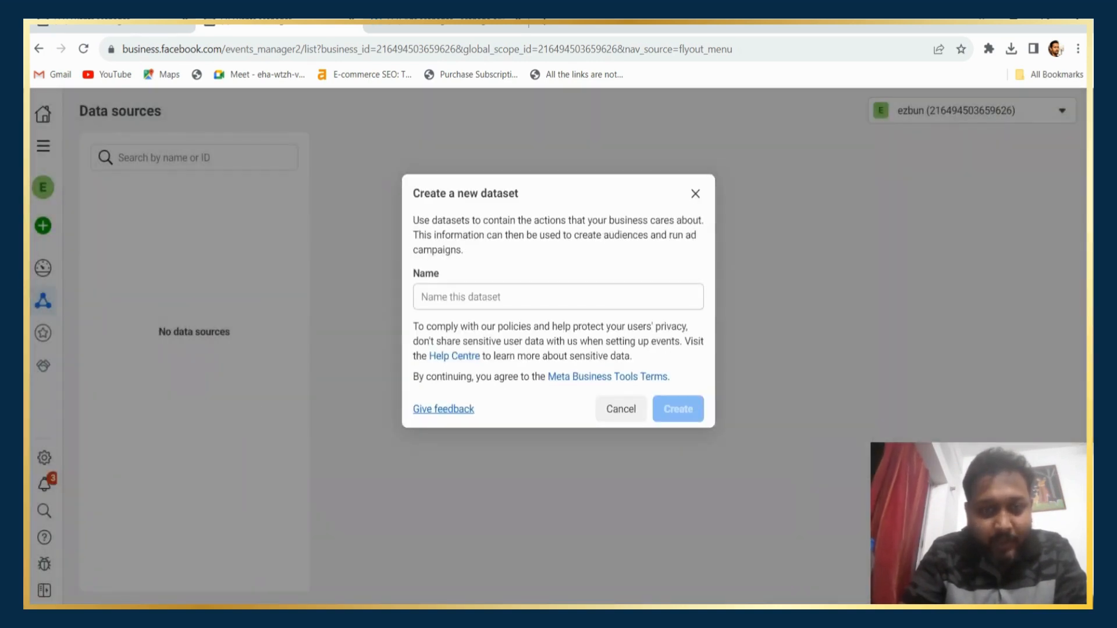
{"action": "type", "text": "Demo"}
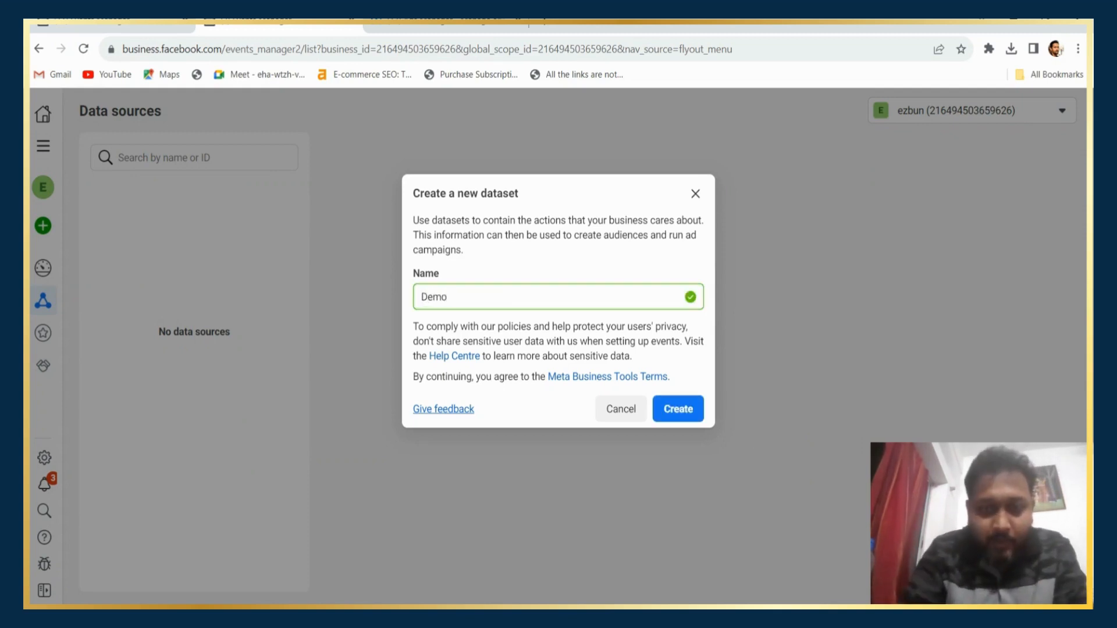
{"action": "left_click", "coordinate": [691, 424]}
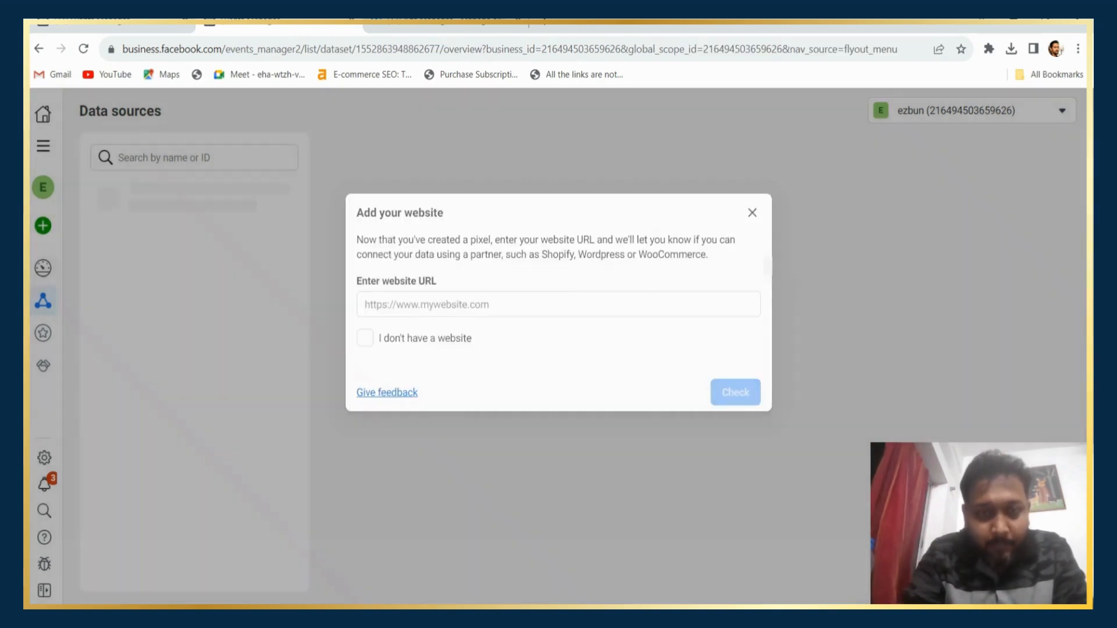
{"action": "left_click", "coordinate": [464, 305]}
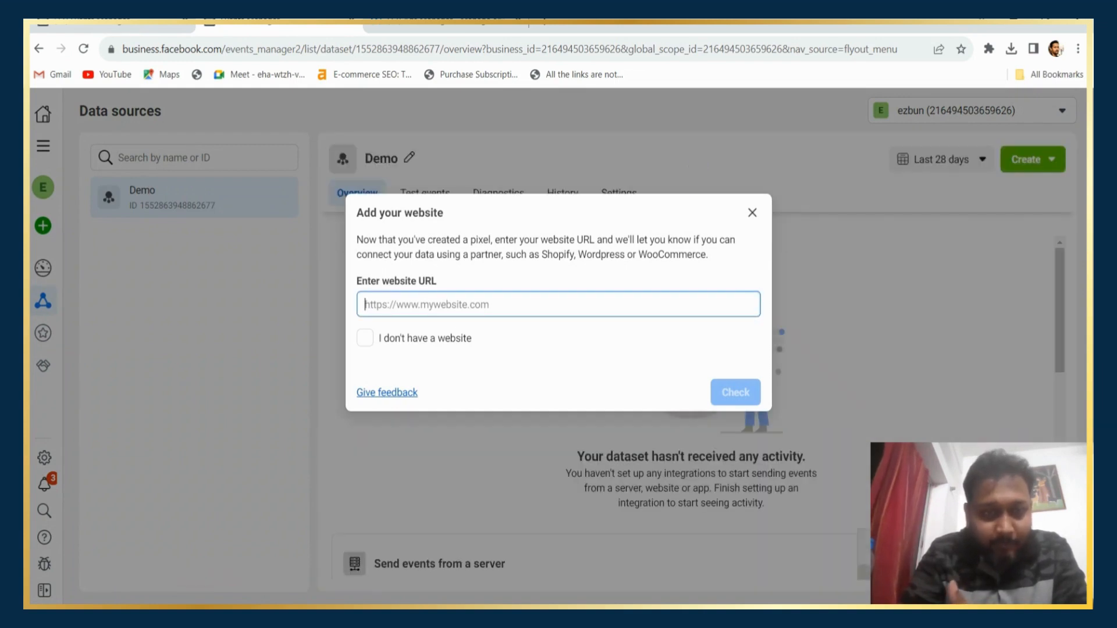
{"action": "type", "text": "h"}
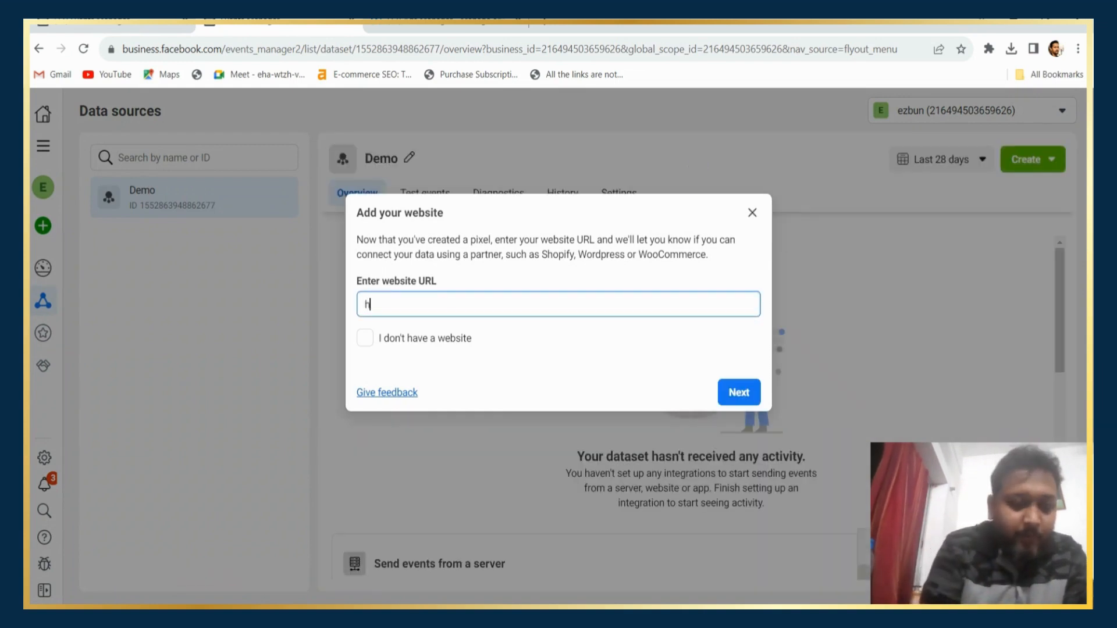
{"action": "type", "text": "ttps:/"}
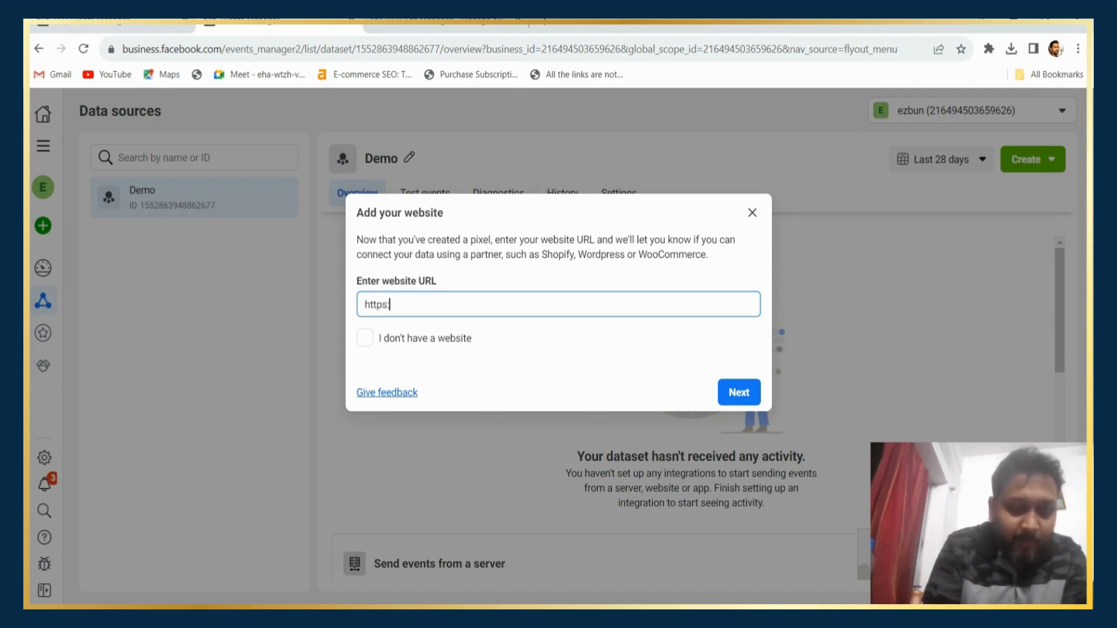
{"action": "type", "text": "/w"}
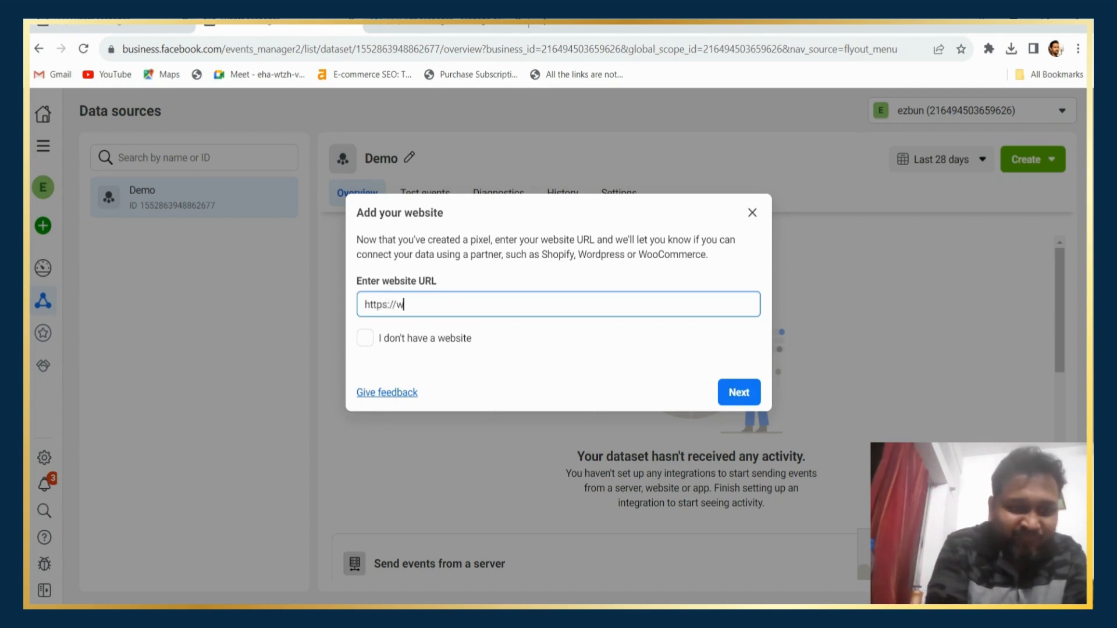
{"action": "type", "text": "ww.yo"}
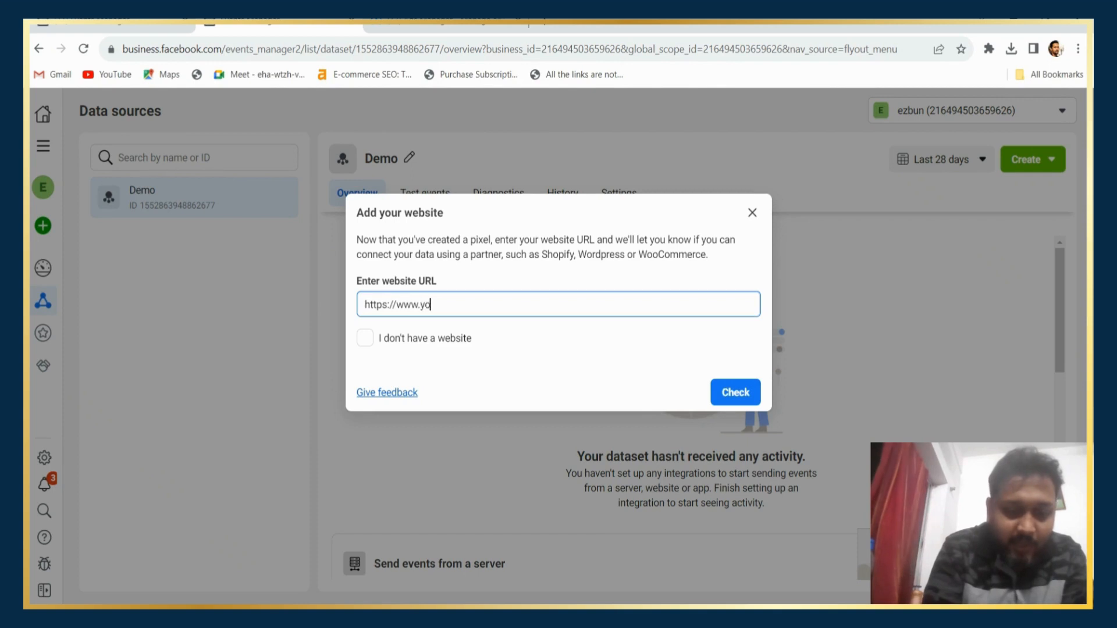
{"action": "type", "text": "odigi."}
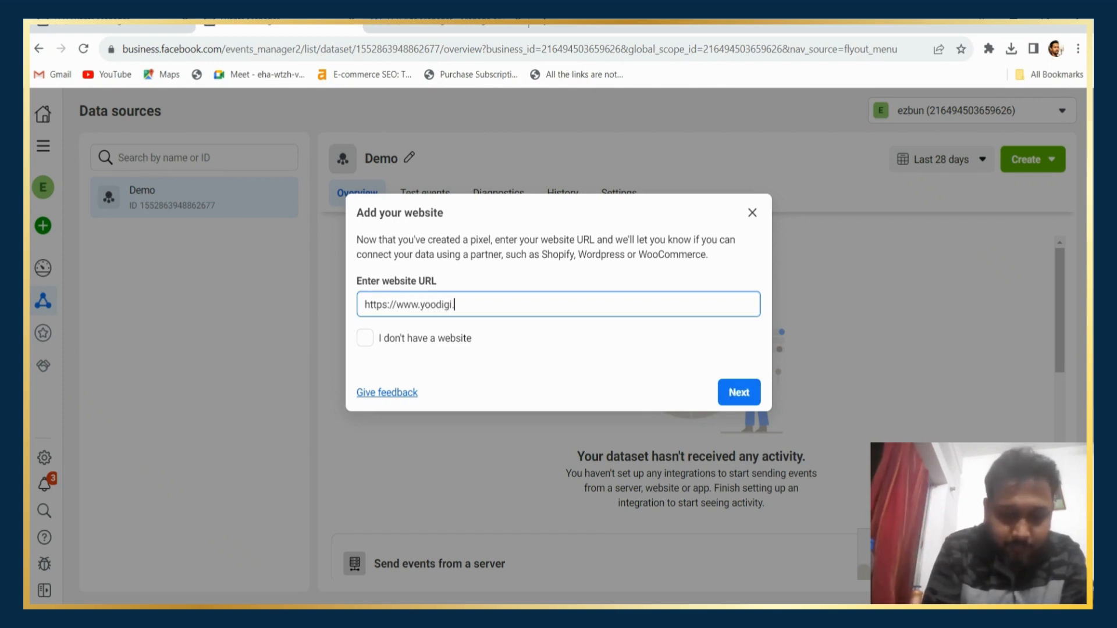
{"action": "type", "text": "com"}
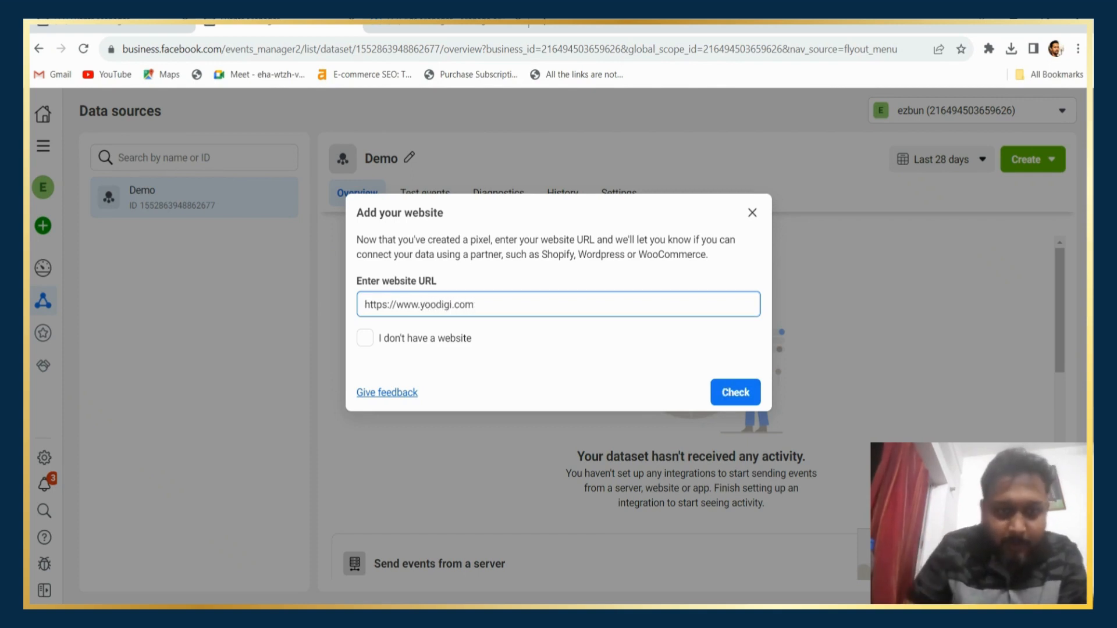
{"action": "left_click", "coordinate": [735, 394]}
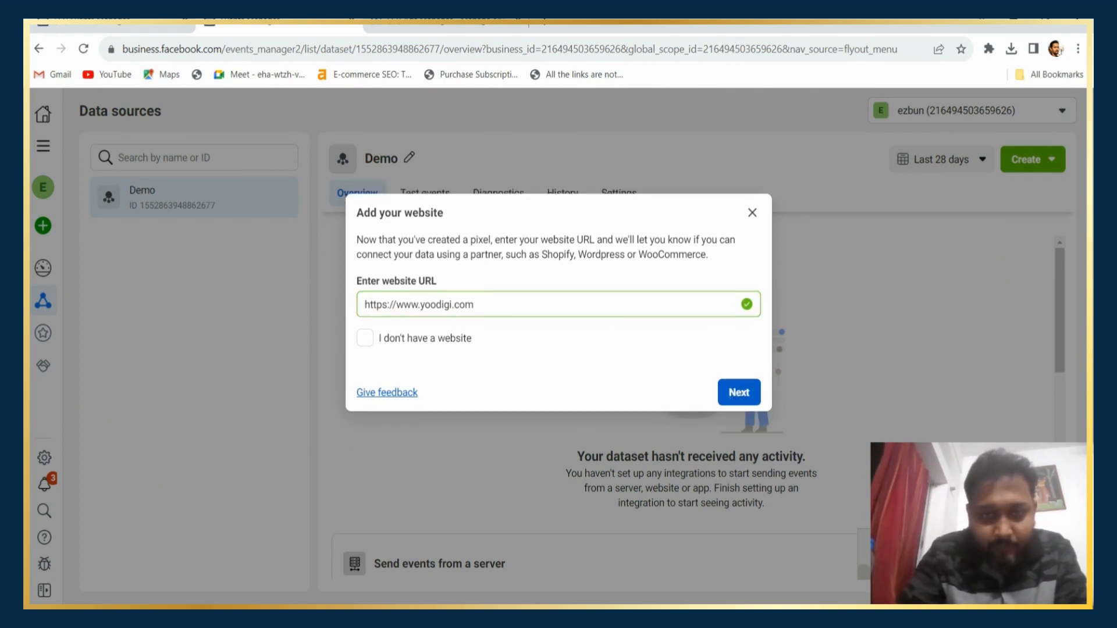
{"action": "left_click", "coordinate": [738, 393]}
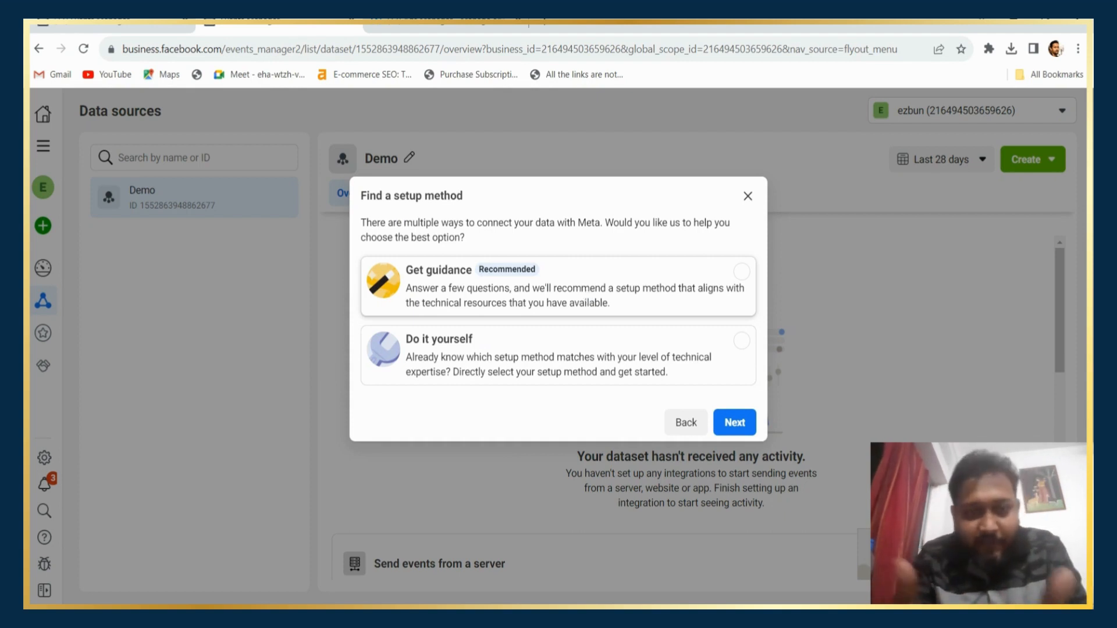
Choose Get guidance, answer Just me and No technical support, and skip the ad budget and cloud provider questions.
{"action": "left_click", "coordinate": [554, 307]}
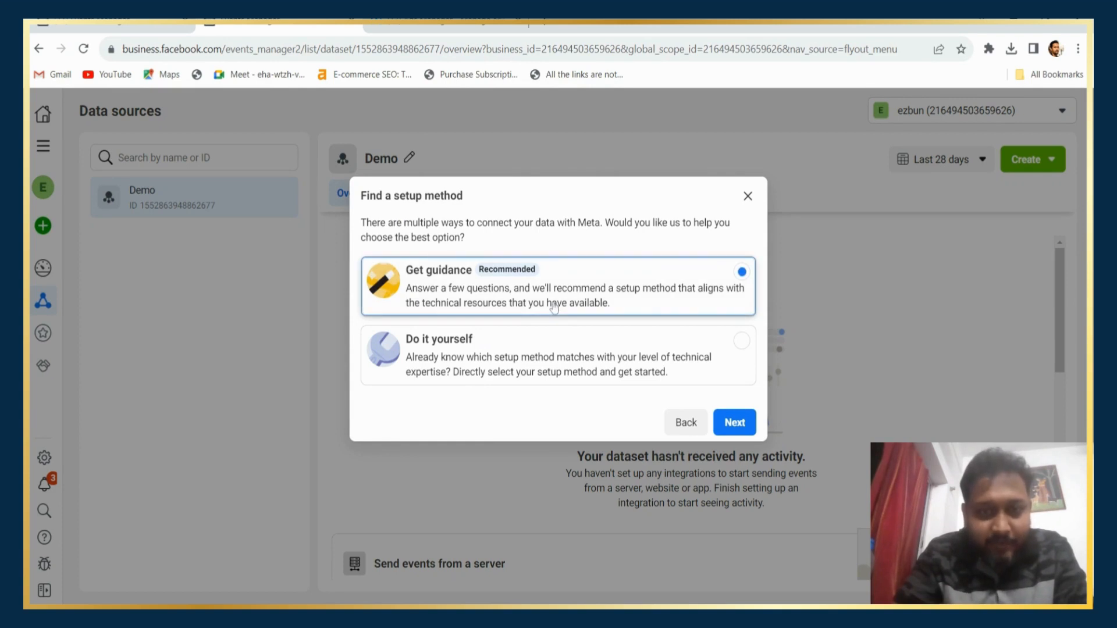
{"action": "left_click", "coordinate": [735, 423]}
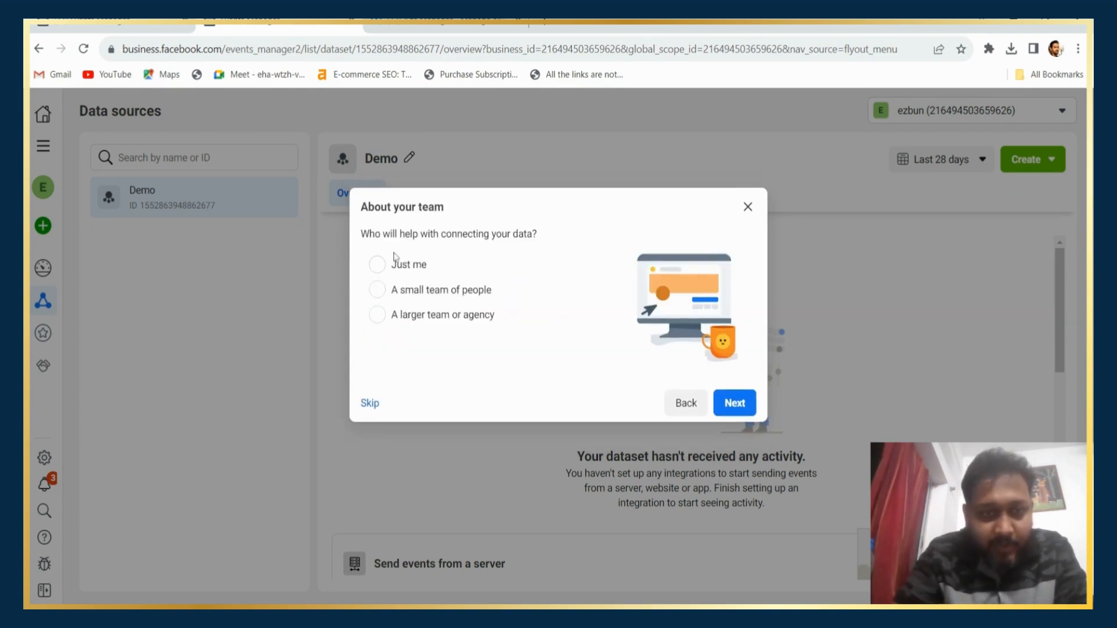
{"action": "left_click", "coordinate": [377, 264]}
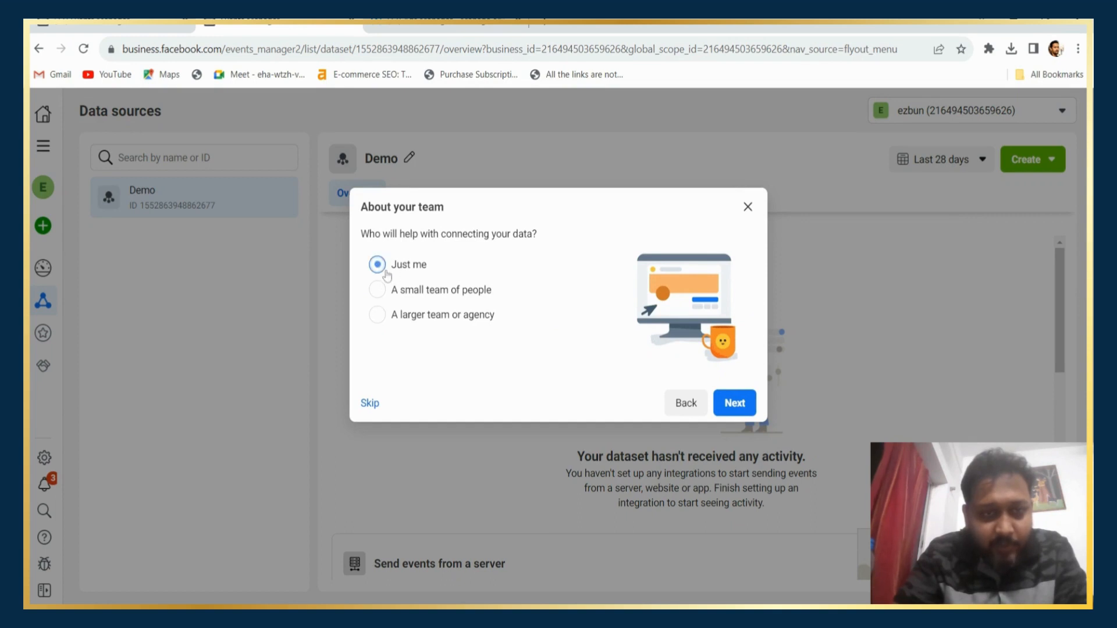
{"action": "left_click", "coordinate": [736, 406]}
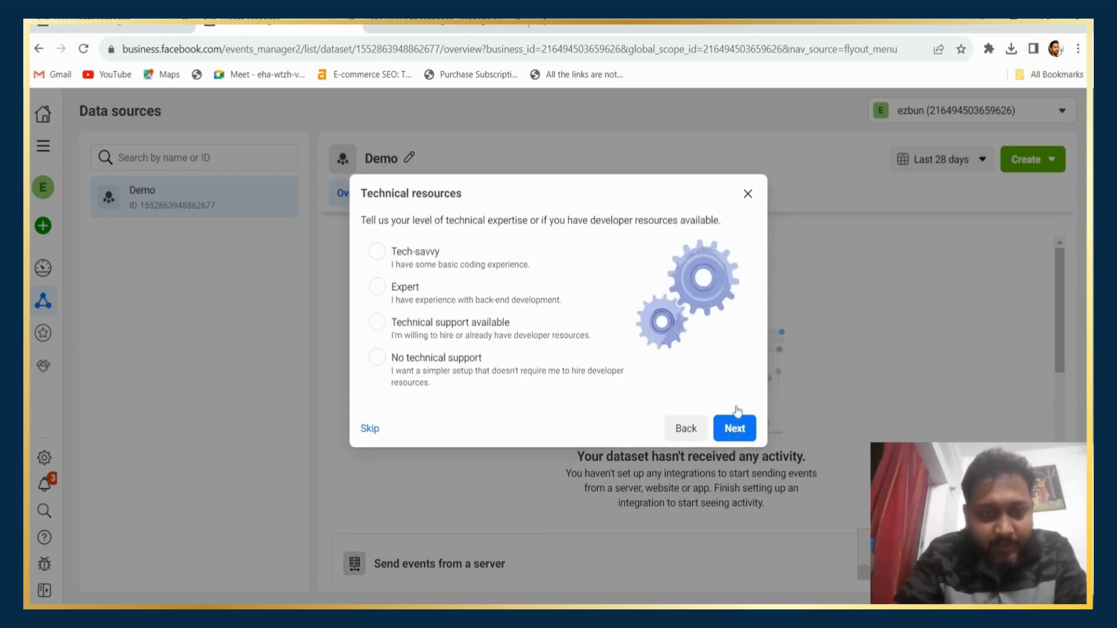
{"action": "left_click", "coordinate": [378, 358]}
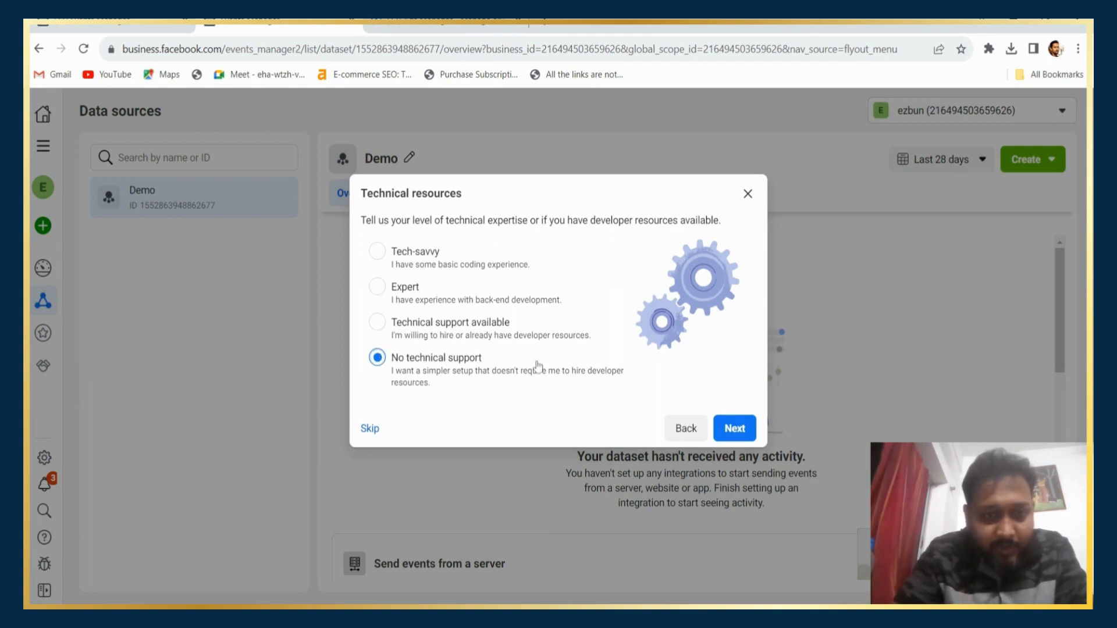
{"action": "left_click", "coordinate": [734, 437]}
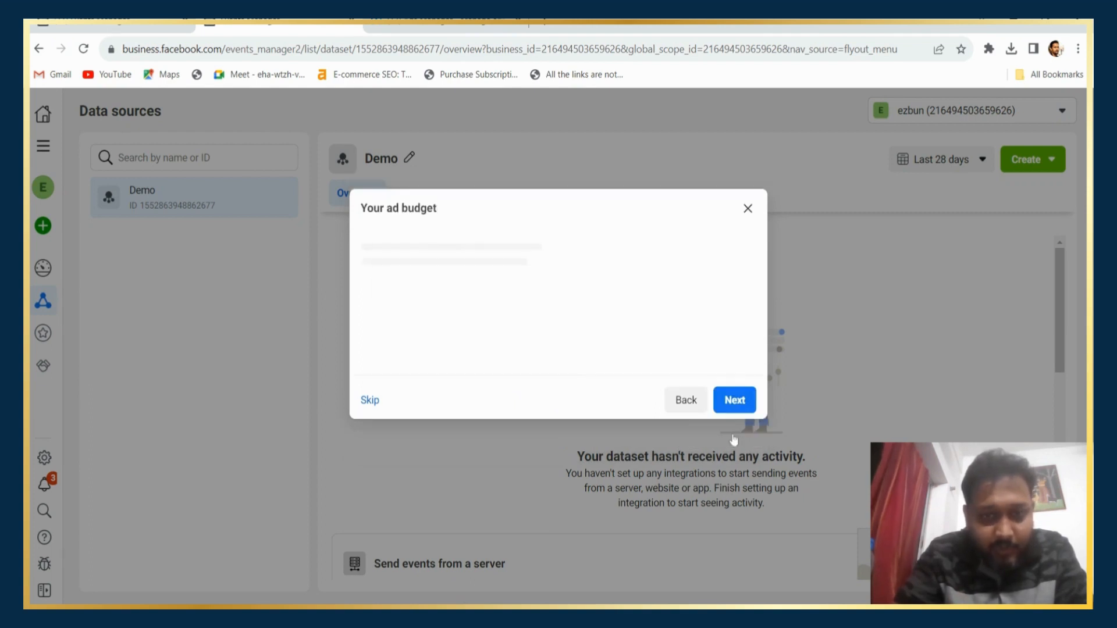
{"action": "left_click", "coordinate": [370, 403]}
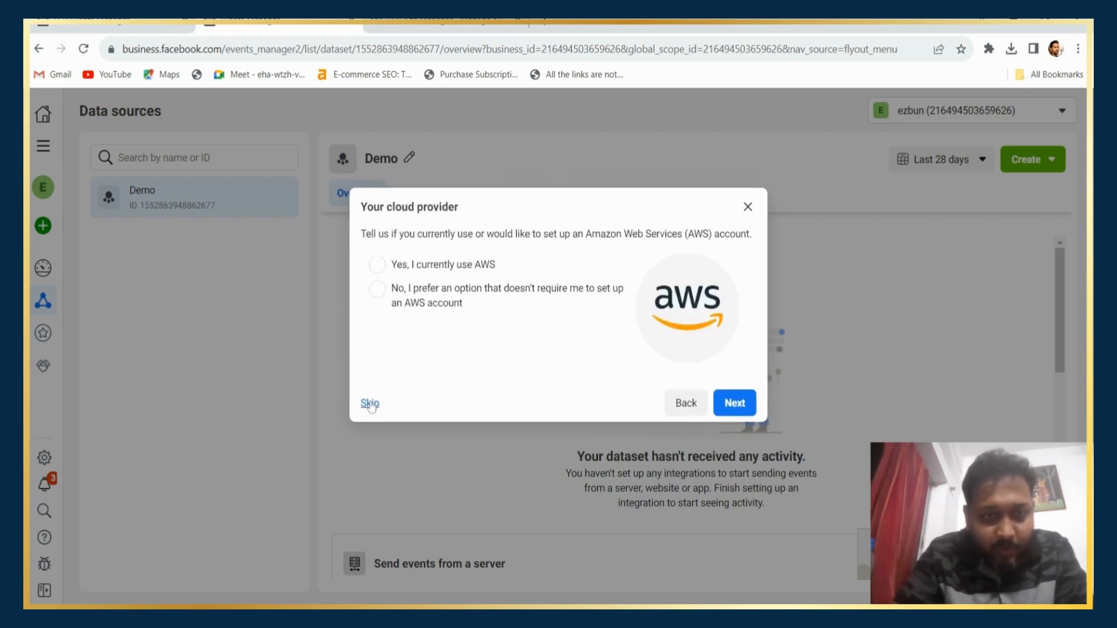
{"action": "left_click", "coordinate": [370, 403]}
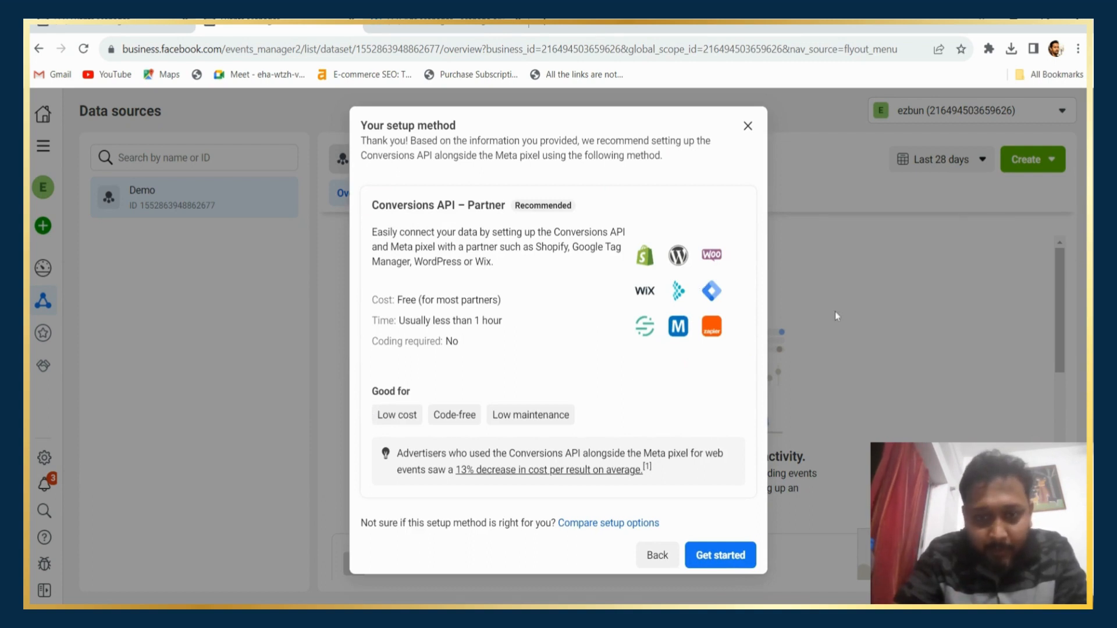
Start the recommended Conversions API partner setup and choose WordPress as the partner.
{"action": "left_click", "coordinate": [723, 555]}
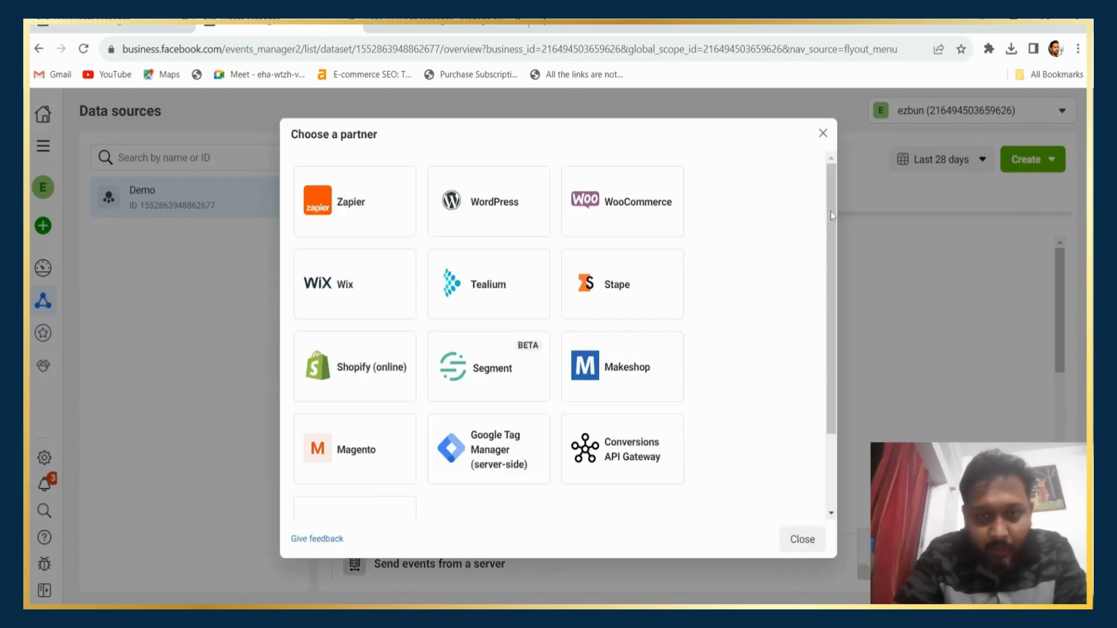
{"action": "left_click_drag", "start_coordinate": [832, 215], "coordinate": [778, 141]}
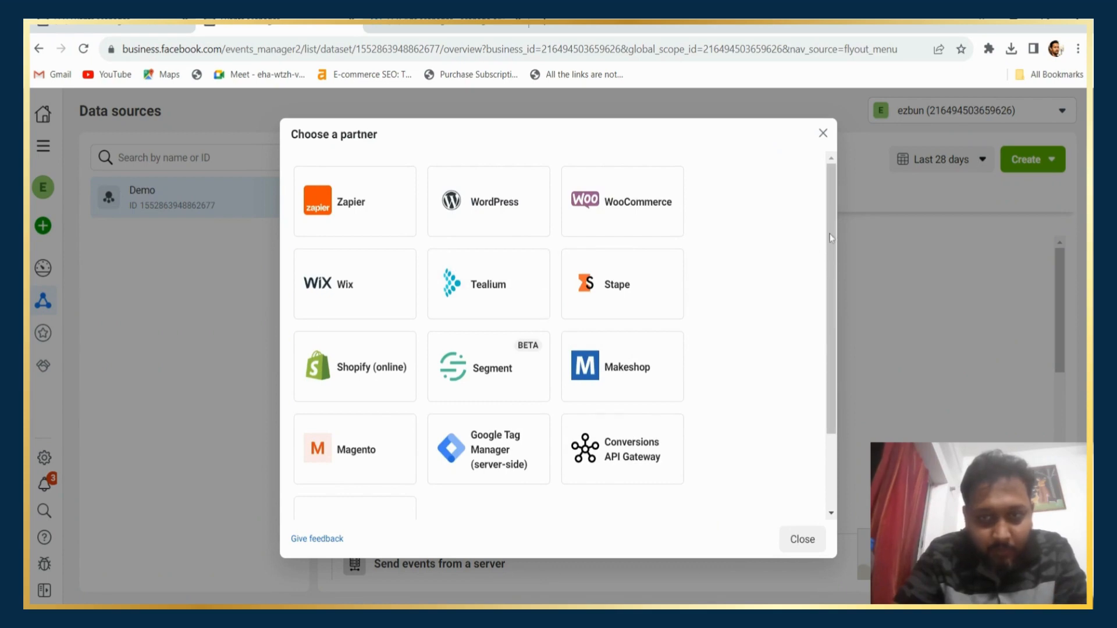
{"action": "left_click_drag", "start_coordinate": [829, 233], "coordinate": [860, 363]}
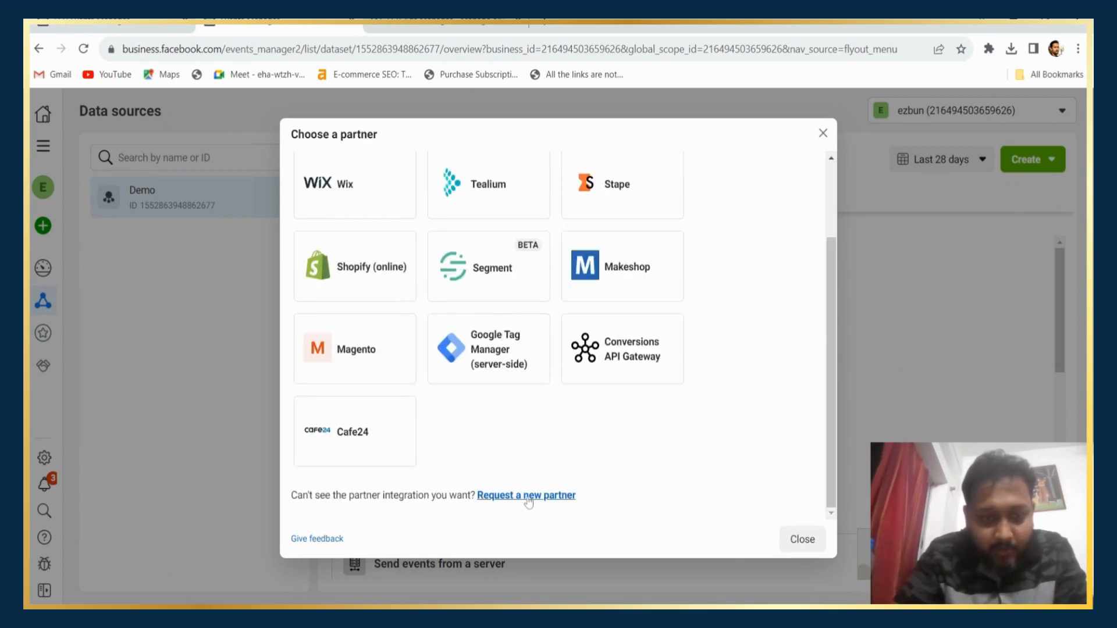
{"action": "scroll", "coordinate": [780, 231], "scroll_direction": "up", "scroll_amount": 3}
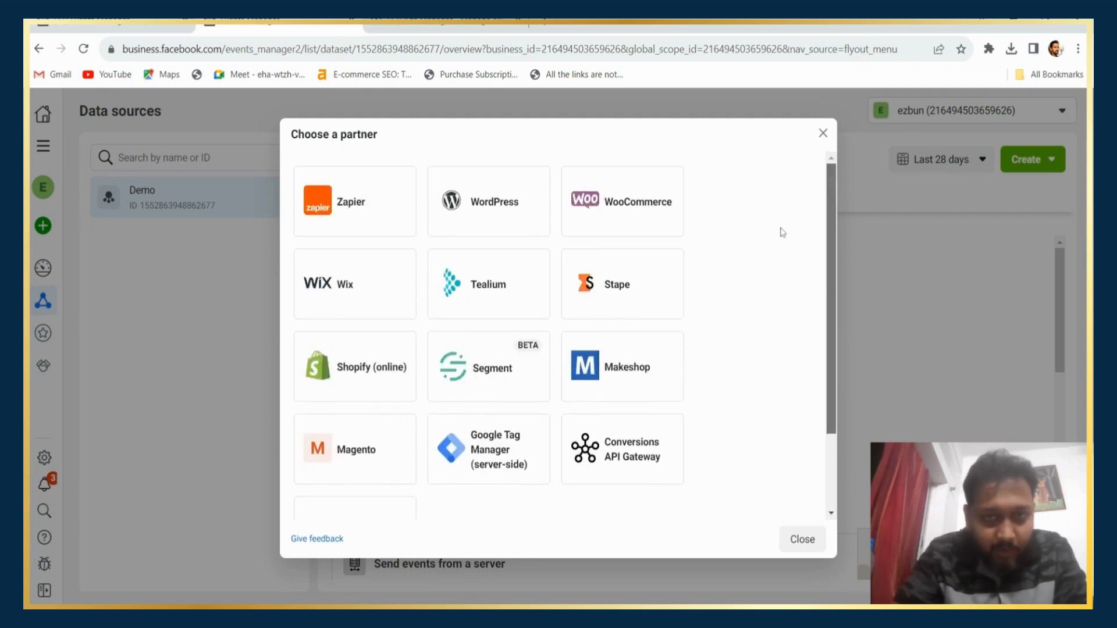
{"action": "left_click", "coordinate": [494, 214]}
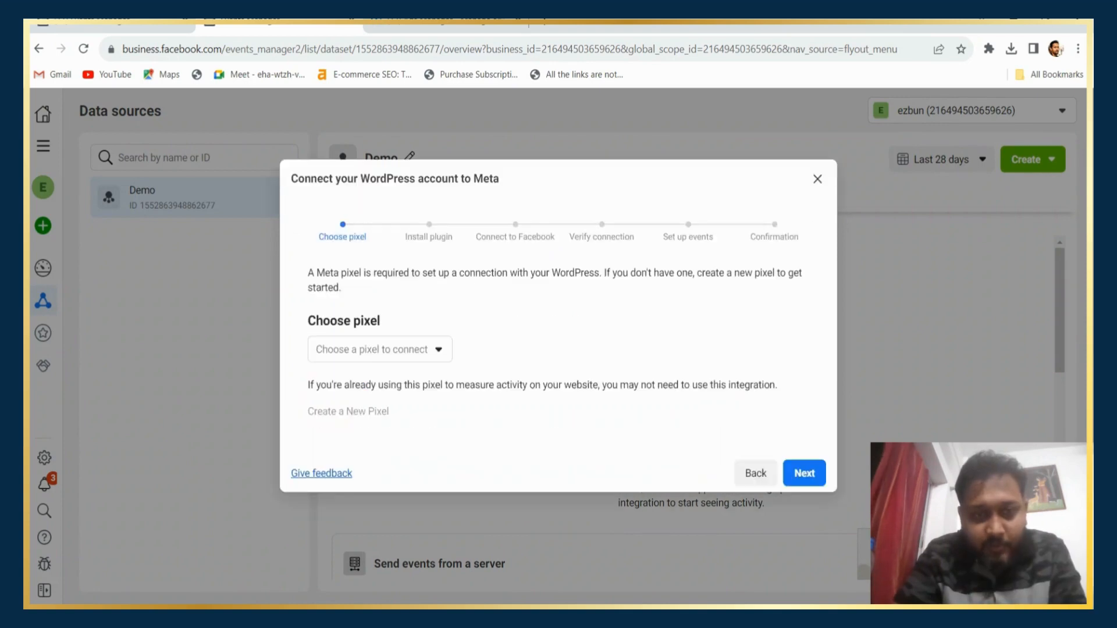
Select the Demo pixel for the WordPress connection, then continue to and review the plugin installation instructions.
{"action": "left_click", "coordinate": [415, 353]}
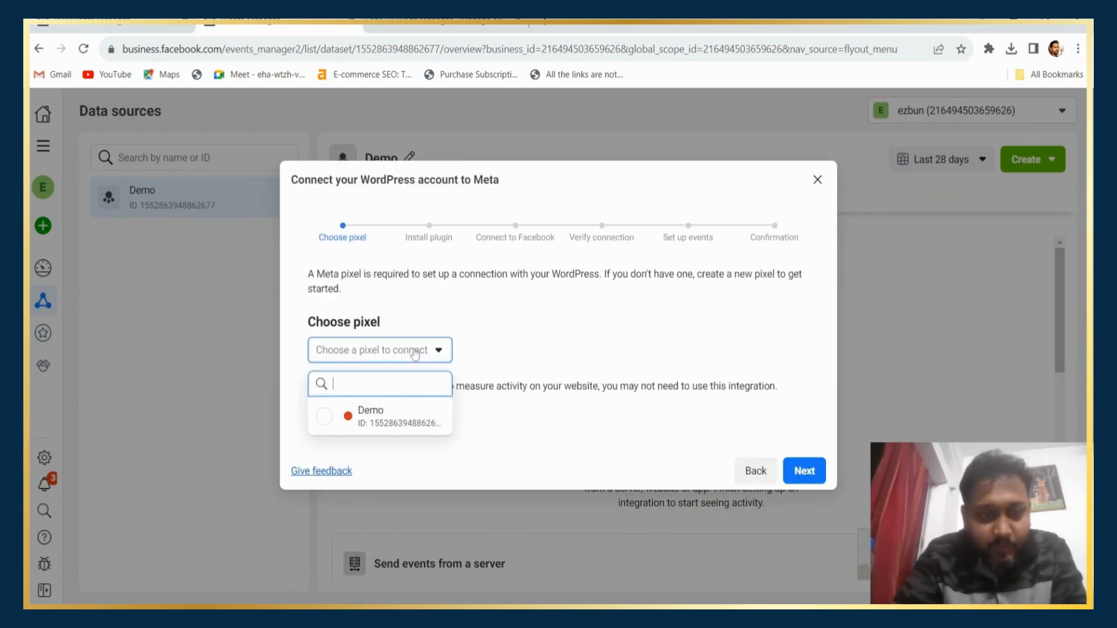
{"action": "left_click", "coordinate": [402, 419]}
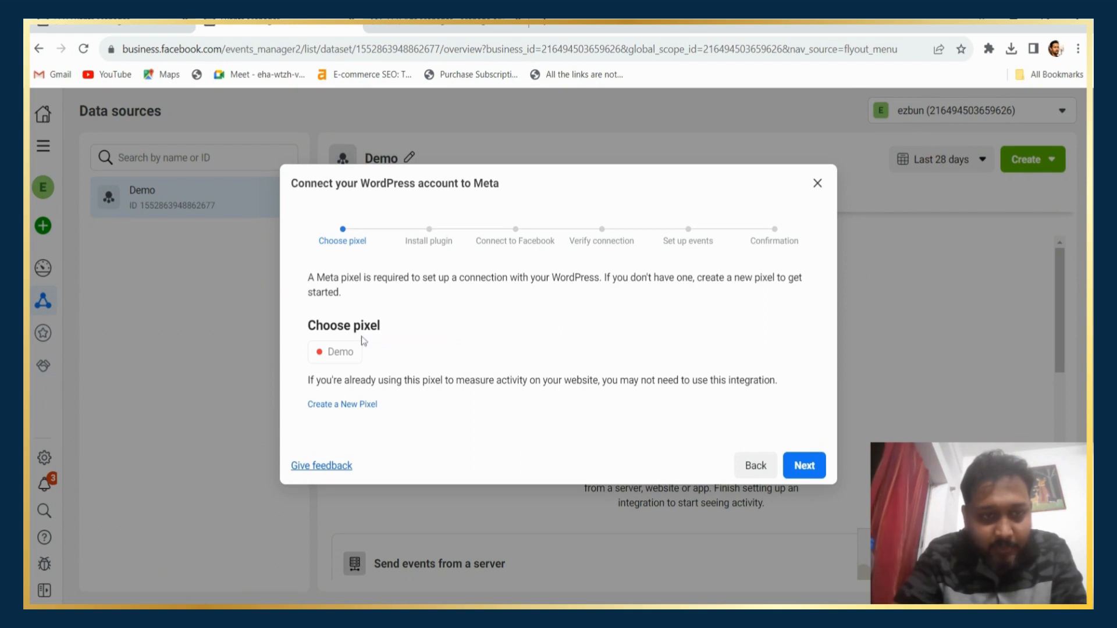
{"action": "left_click", "coordinate": [806, 472]}
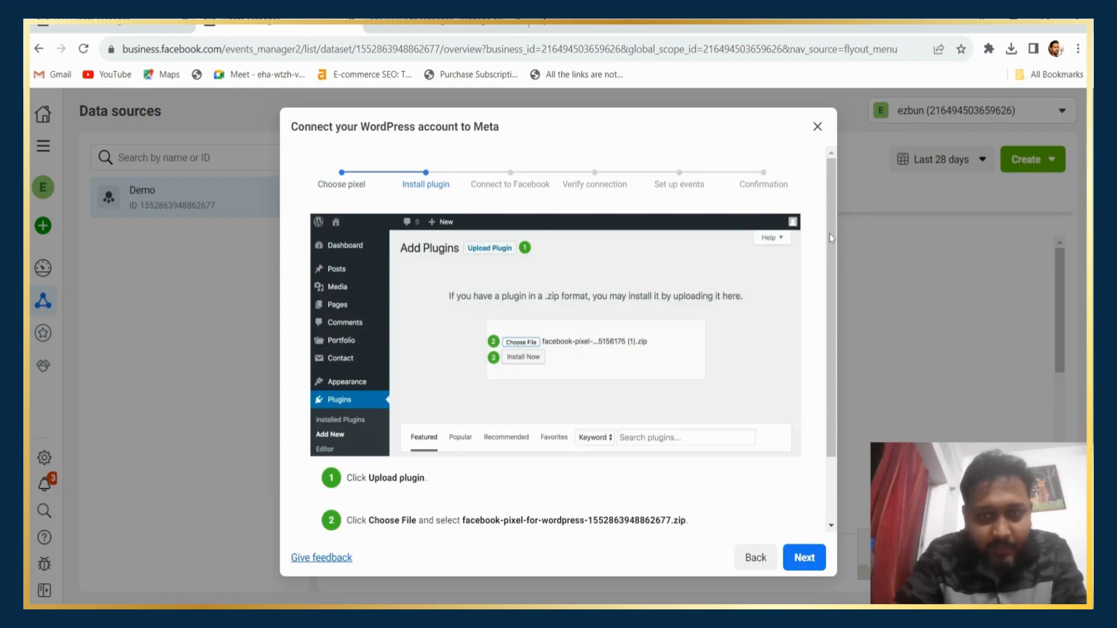
{"action": "left_click_drag", "start_coordinate": [830, 233], "coordinate": [837, 334]}
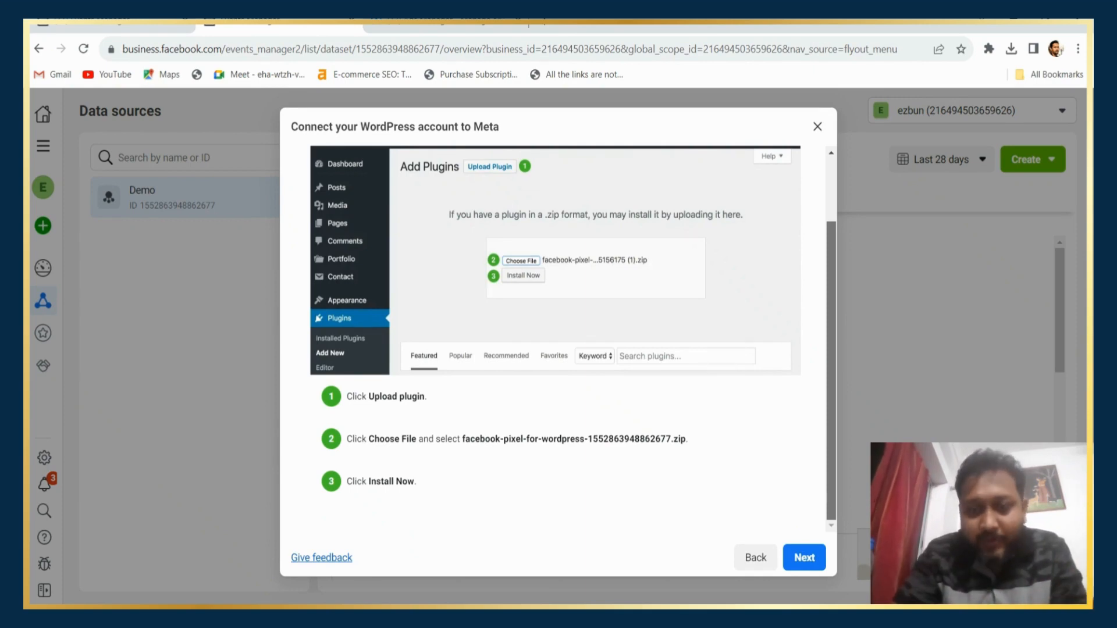
{"action": "scroll", "coordinate": [555, 337], "scroll_direction": "up", "scroll_amount": 2}
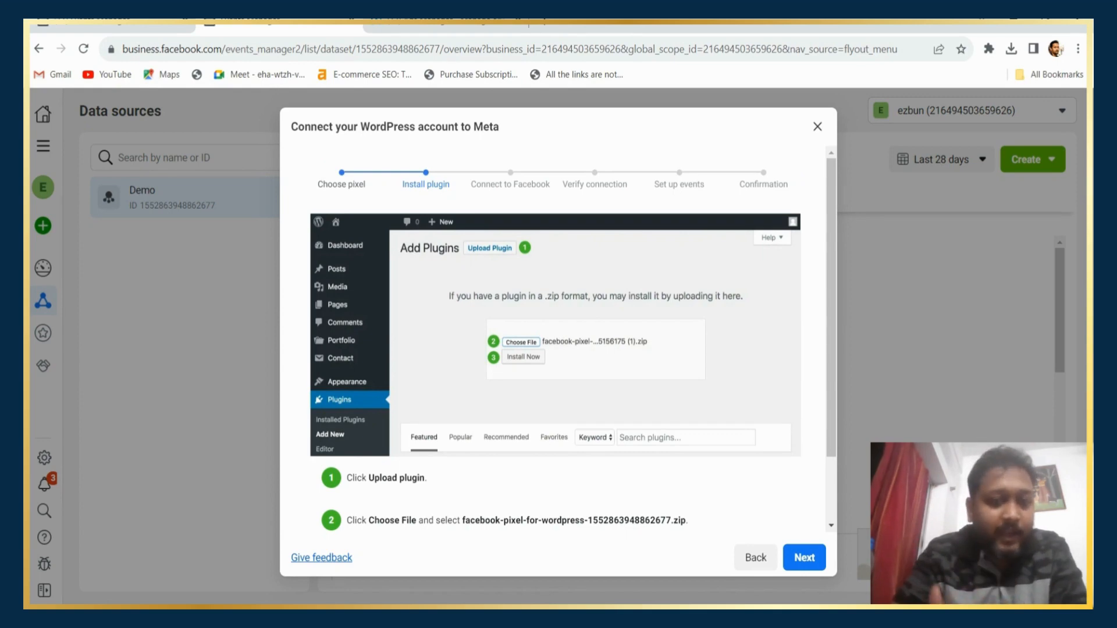
Review the WordPress integration's Connect to Facebook and Verify connection stages, then close the setup.
{"action": "left_click", "coordinate": [814, 558]}
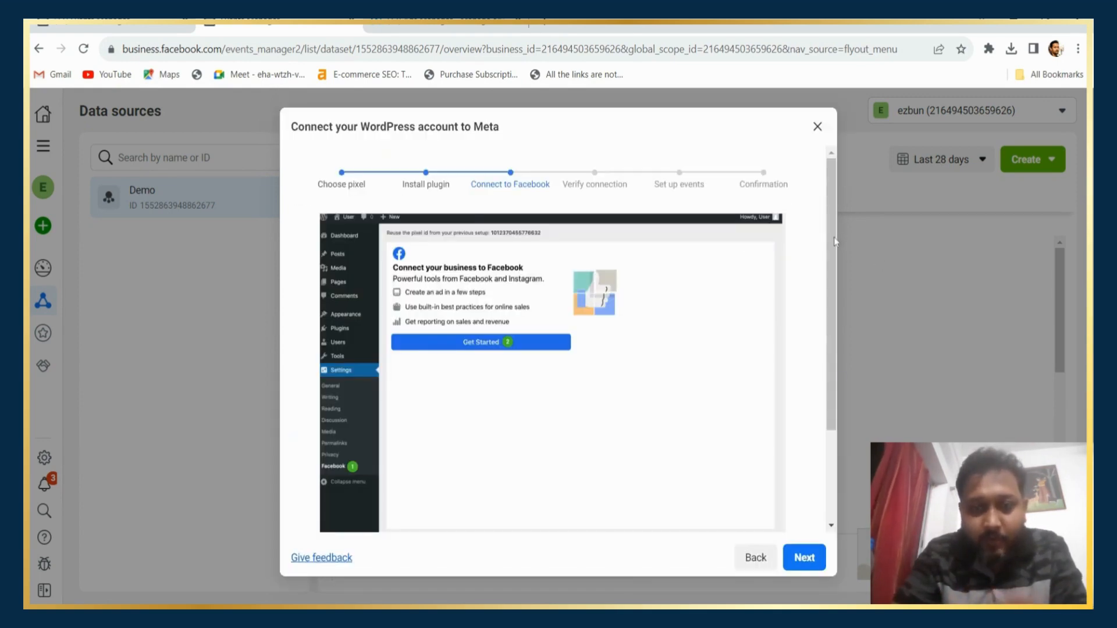
{"action": "left_click", "coordinate": [804, 551]}
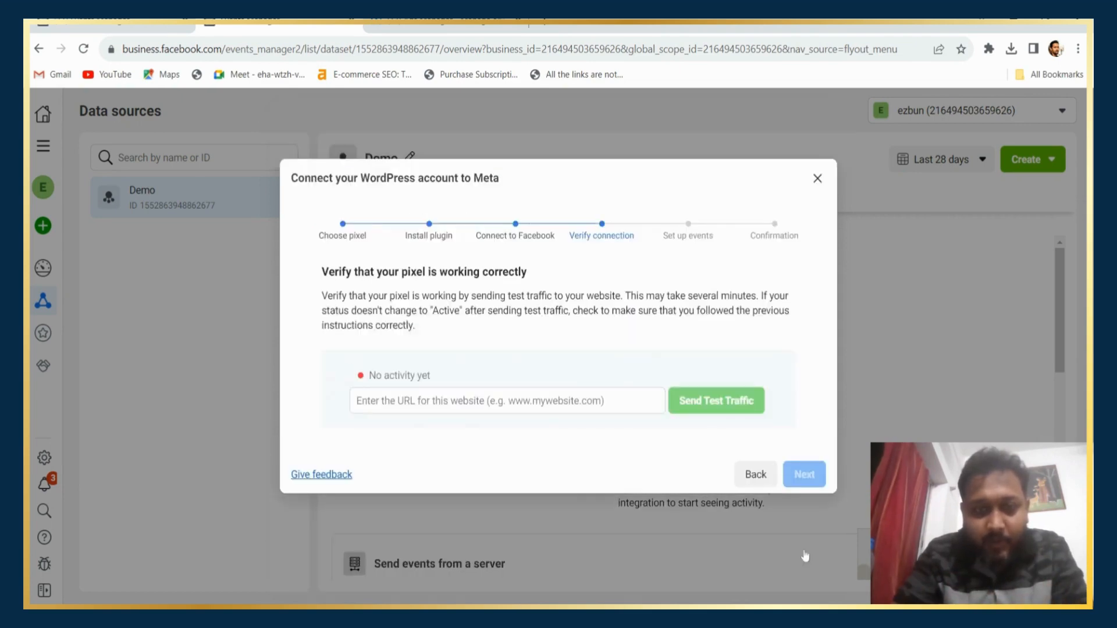
{"action": "left_click", "coordinate": [818, 179]}
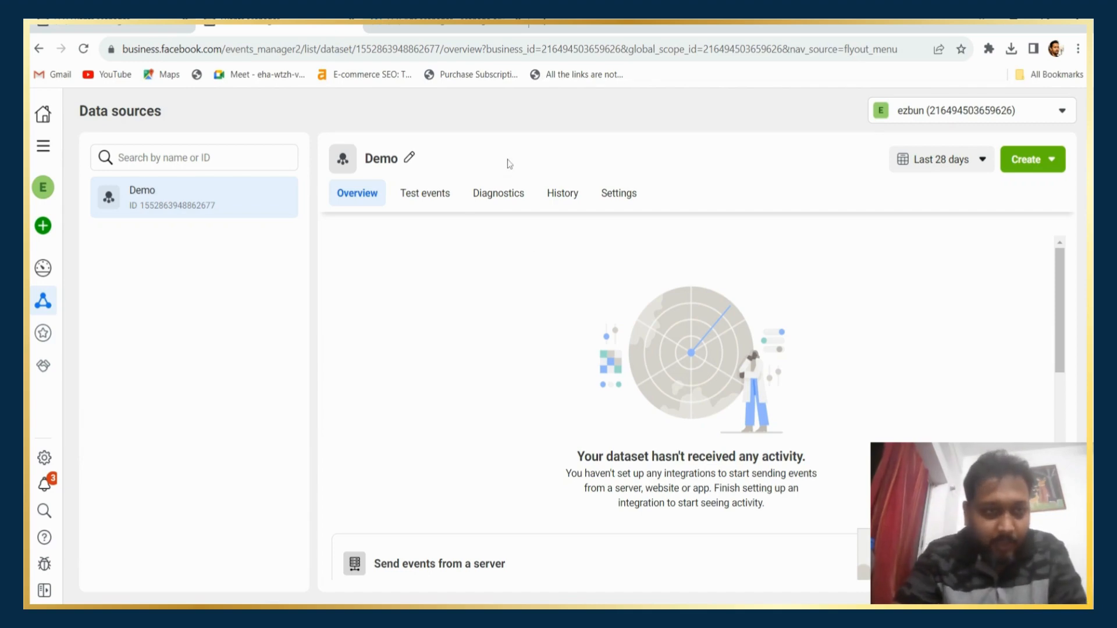
{"action": "left_click", "coordinate": [42, 226]}
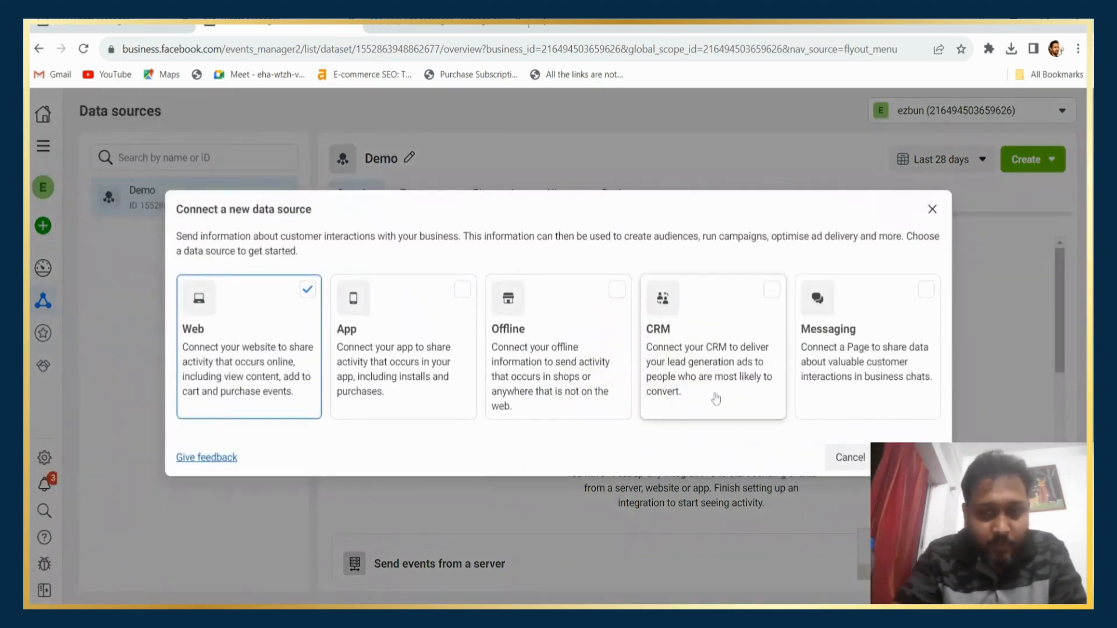
{"action": "left_click", "coordinate": [911, 457]}
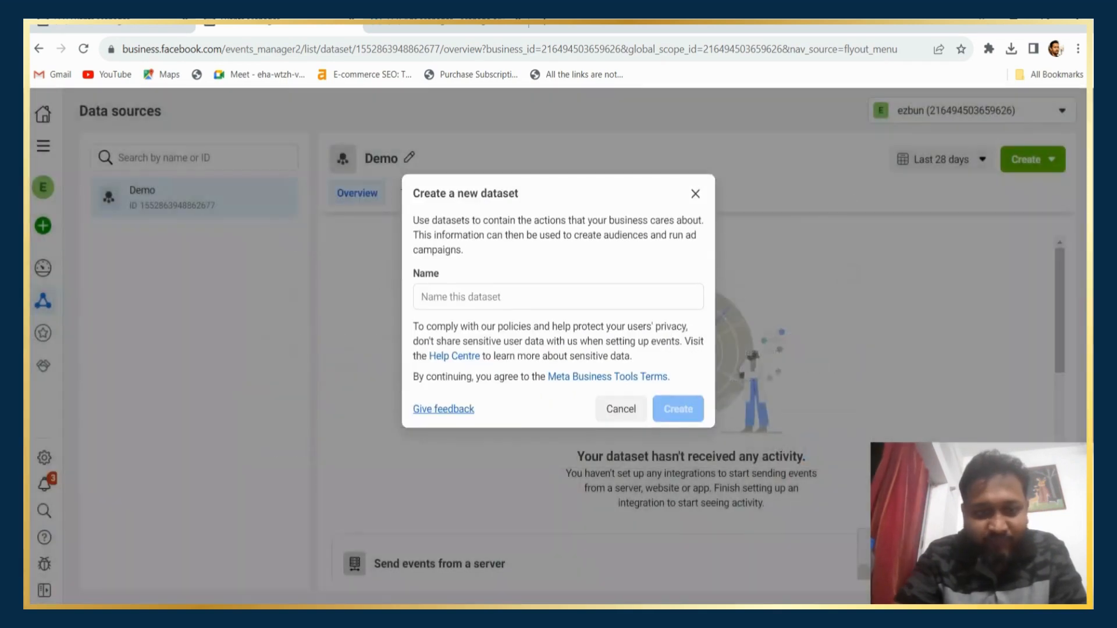
{"action": "left_click", "coordinate": [554, 298]}
{"action": "type", "text": "demo"}
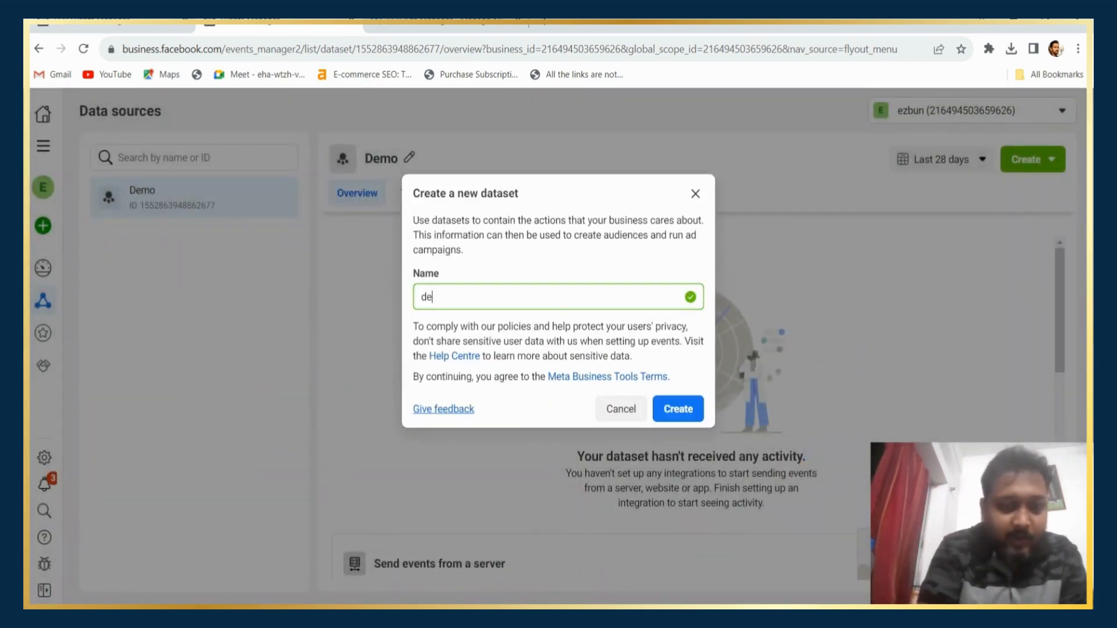
{"action": "left_click", "coordinate": [679, 410]}
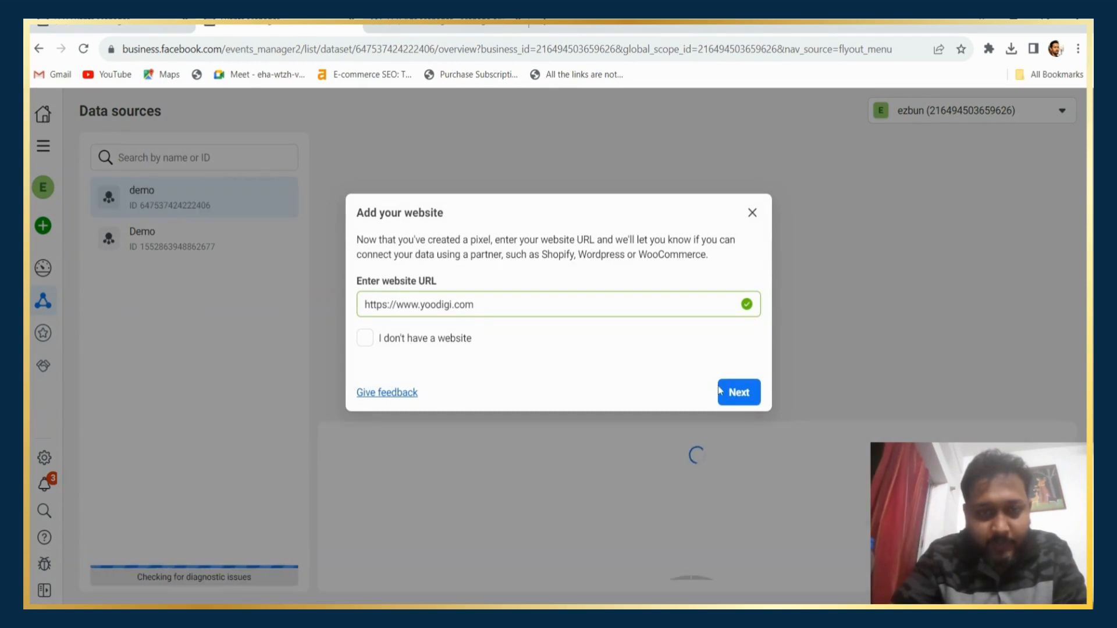
{"action": "left_click", "coordinate": [737, 392]}
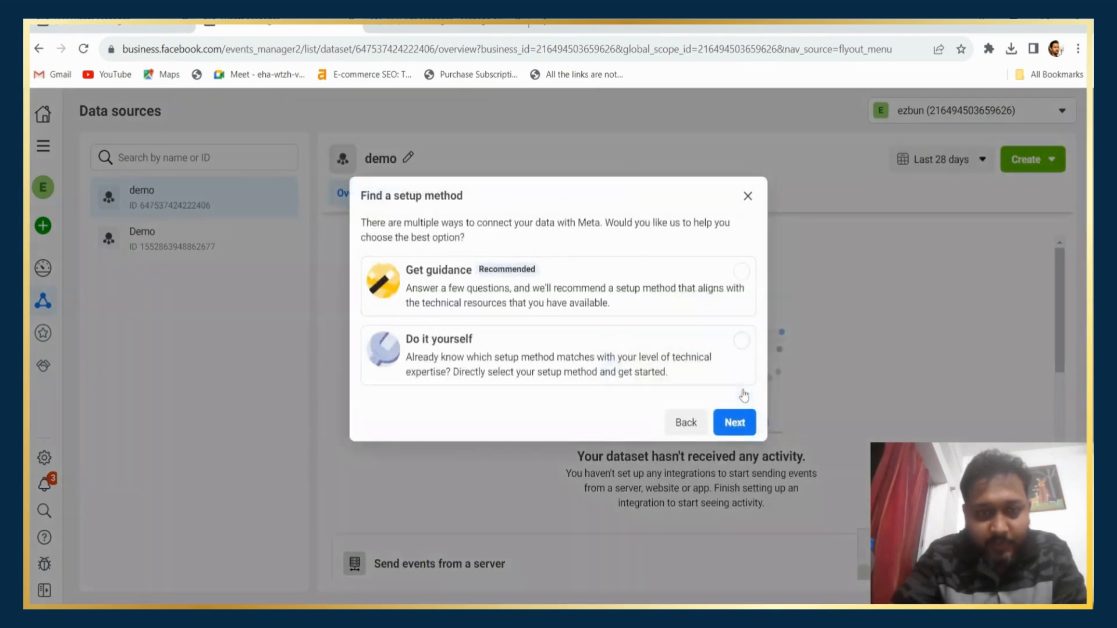
Choose the Do it yourself setup method and connect the website with Meta pixel only.
{"action": "left_click", "coordinate": [580, 349]}
{"action": "left_click", "coordinate": [733, 424]}
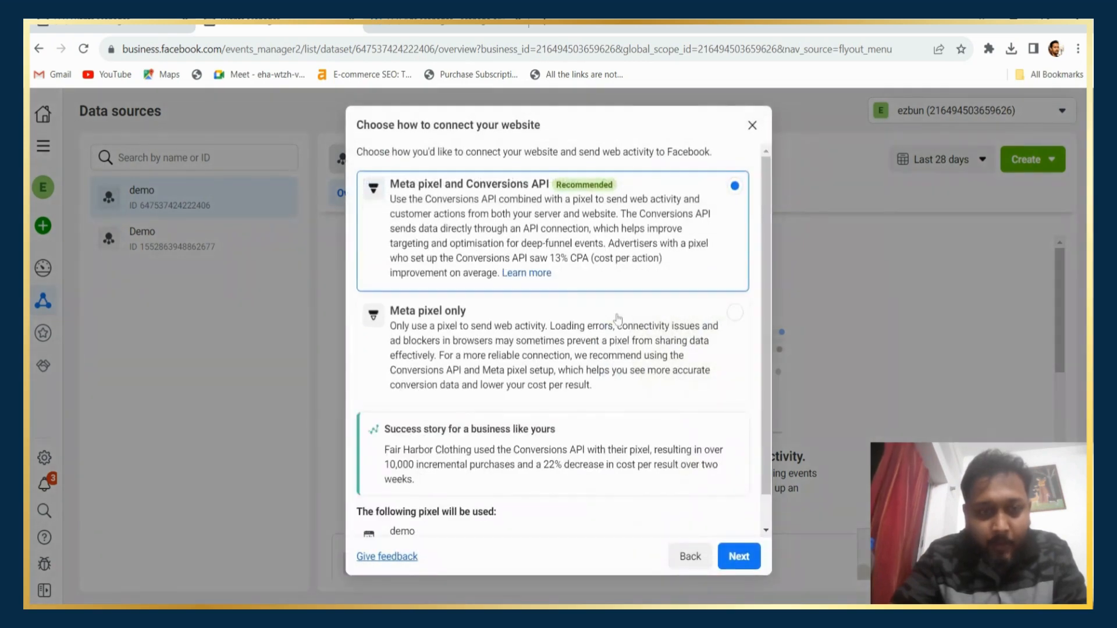
{"action": "left_click", "coordinate": [553, 349]}
{"action": "left_click", "coordinate": [738, 527]}
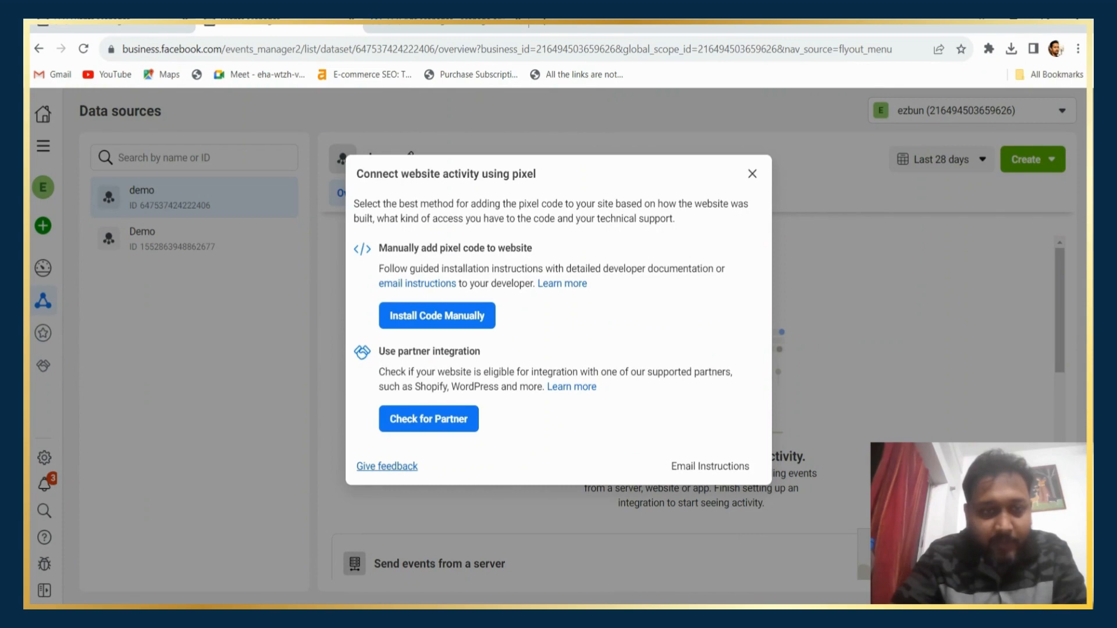
Choose manual pixel code installation, copying the Meta pixel base code and continuing to the automatic advanced matching stage.
{"action": "triple_click", "coordinate": [455, 248]}
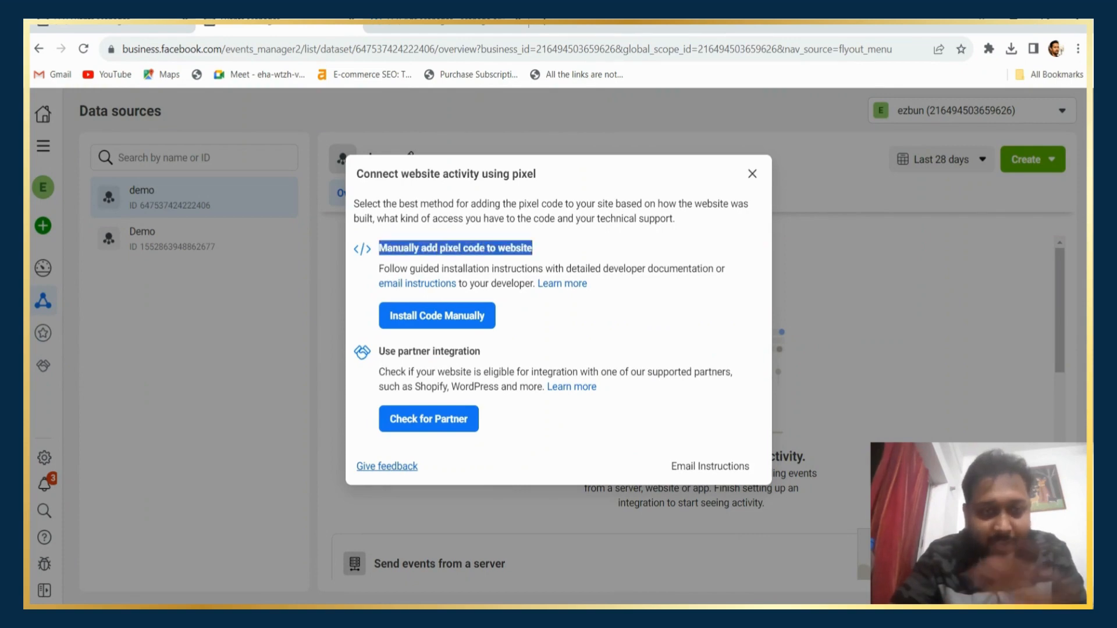
{"action": "double_click", "coordinate": [414, 351]}
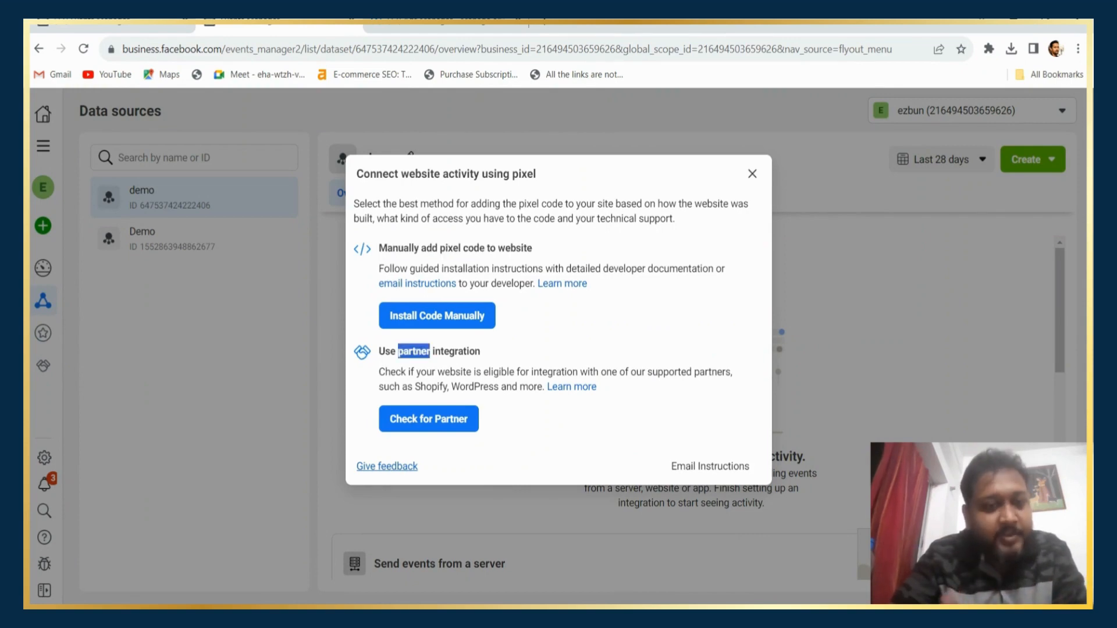
{"action": "triple_click", "coordinate": [449, 248]}
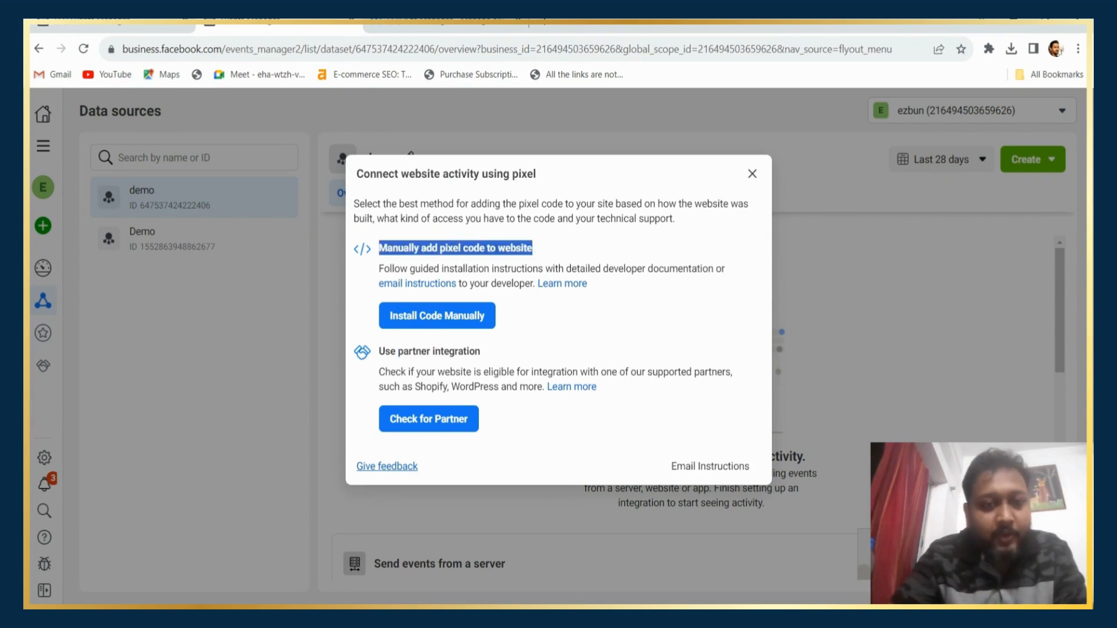
{"action": "left_click", "coordinate": [456, 329]}
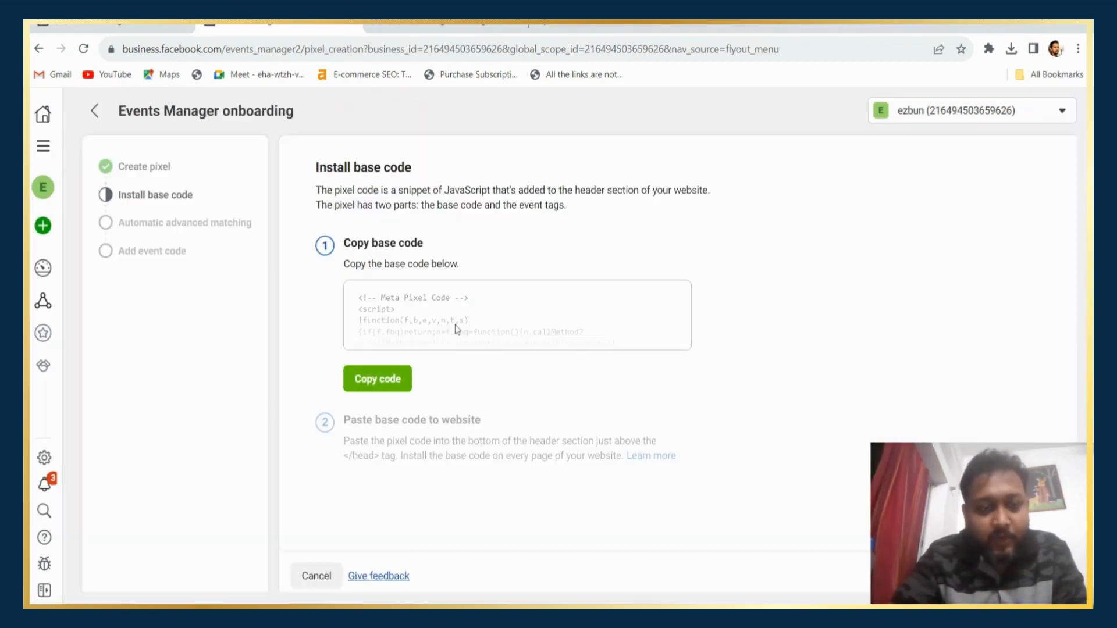
{"action": "left_click", "coordinate": [389, 381]}
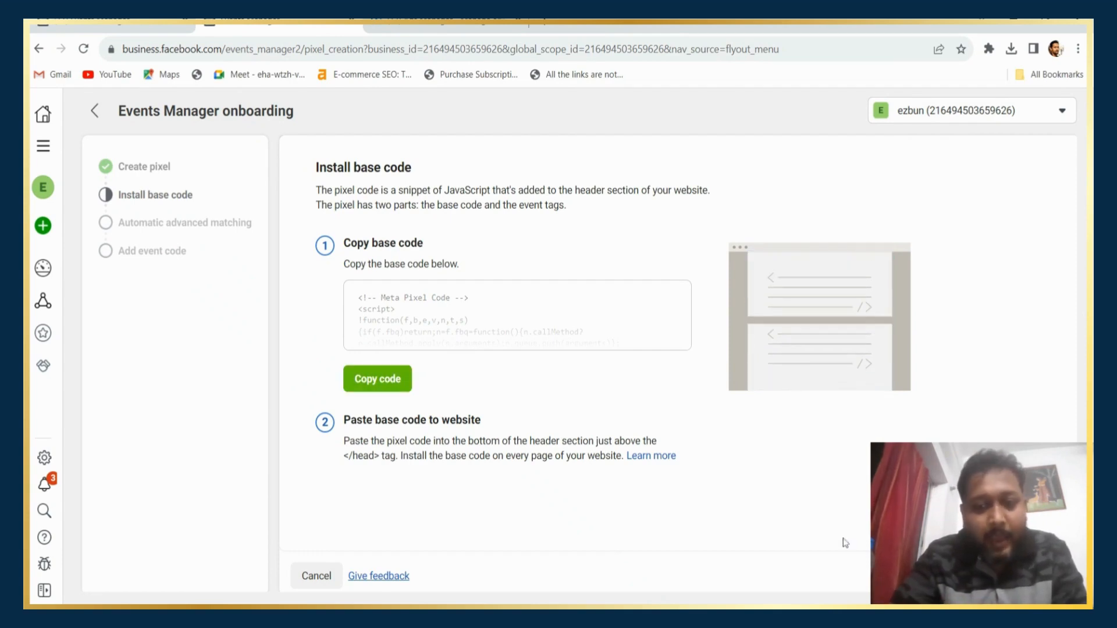
{"action": "left_click", "coordinate": [1037, 576]}
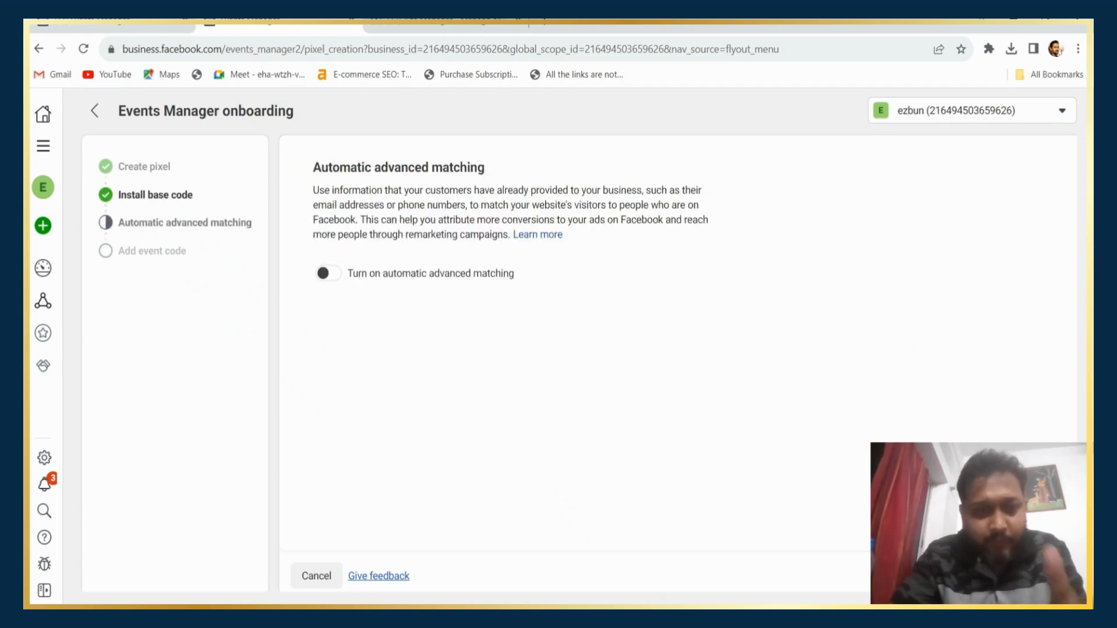